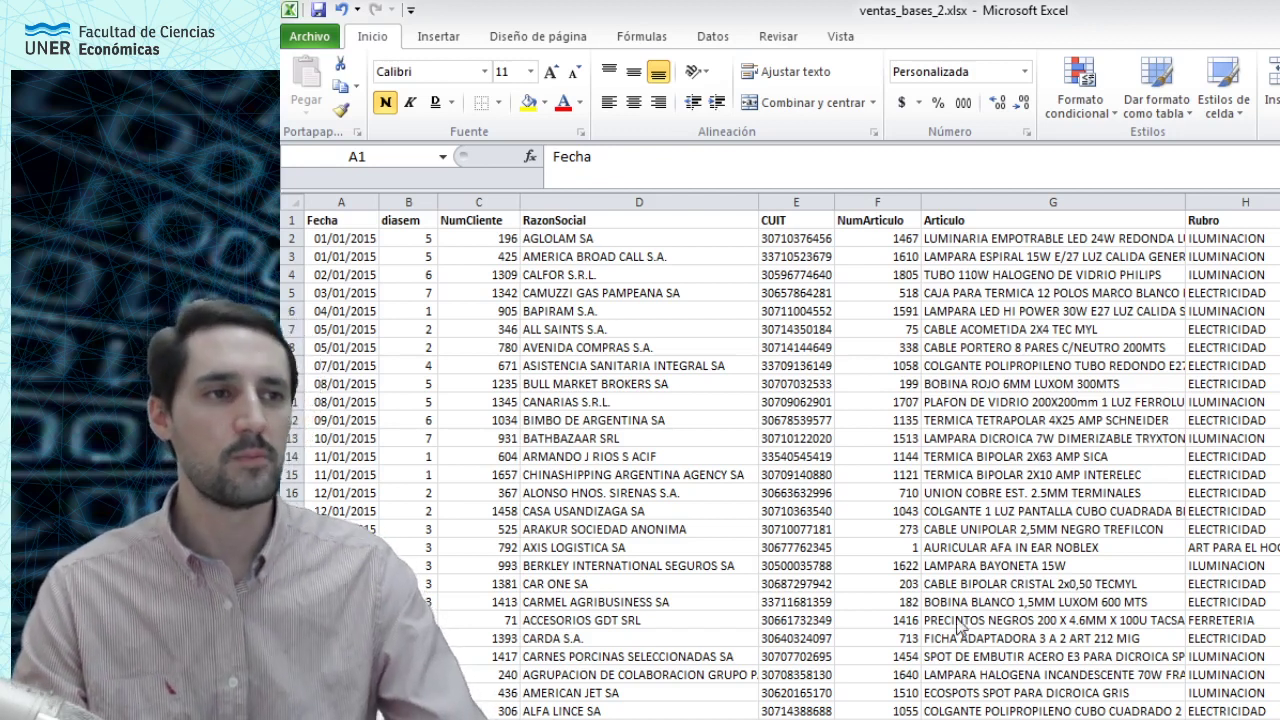
Step: Look through the sales records and the Fecha, diasem, NumCliente, RazonSocial, CUIT and Articulo columns
scroll(992, 432, "down", 2)
scroll(992, 432, "down", 6)
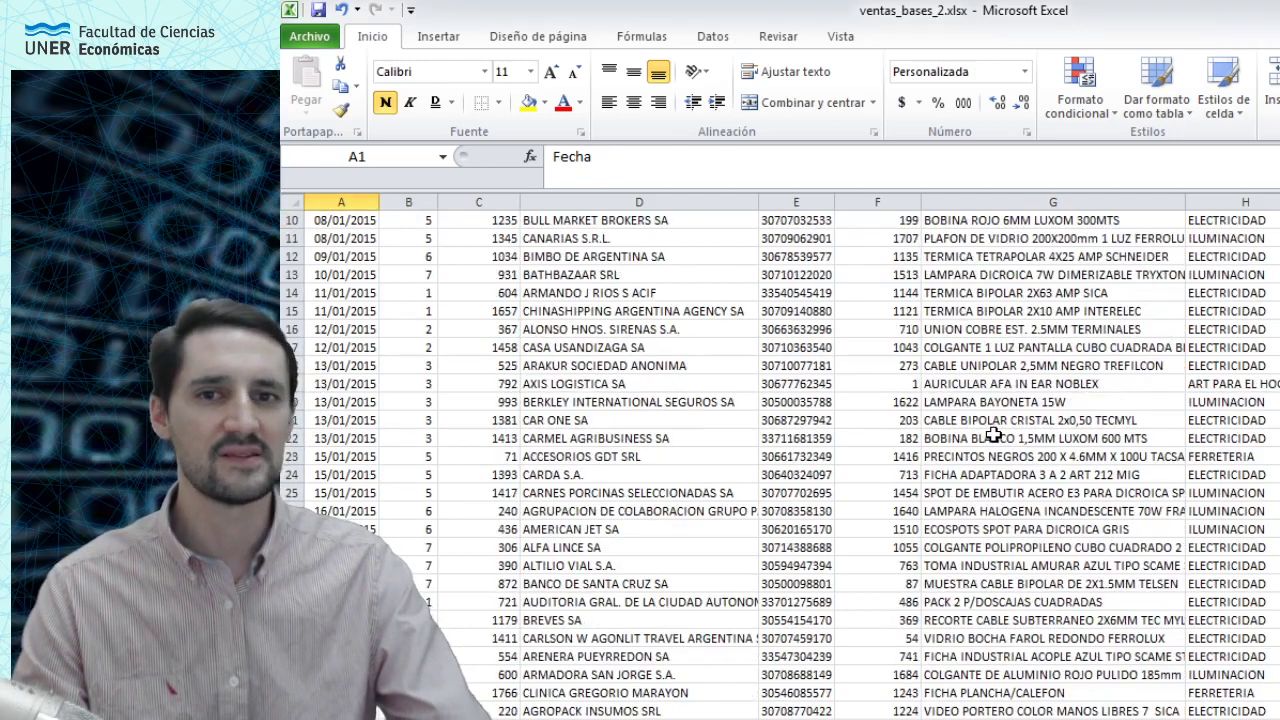
scroll(995, 436, "up", 6)
scroll(995, 436, "up", 2)
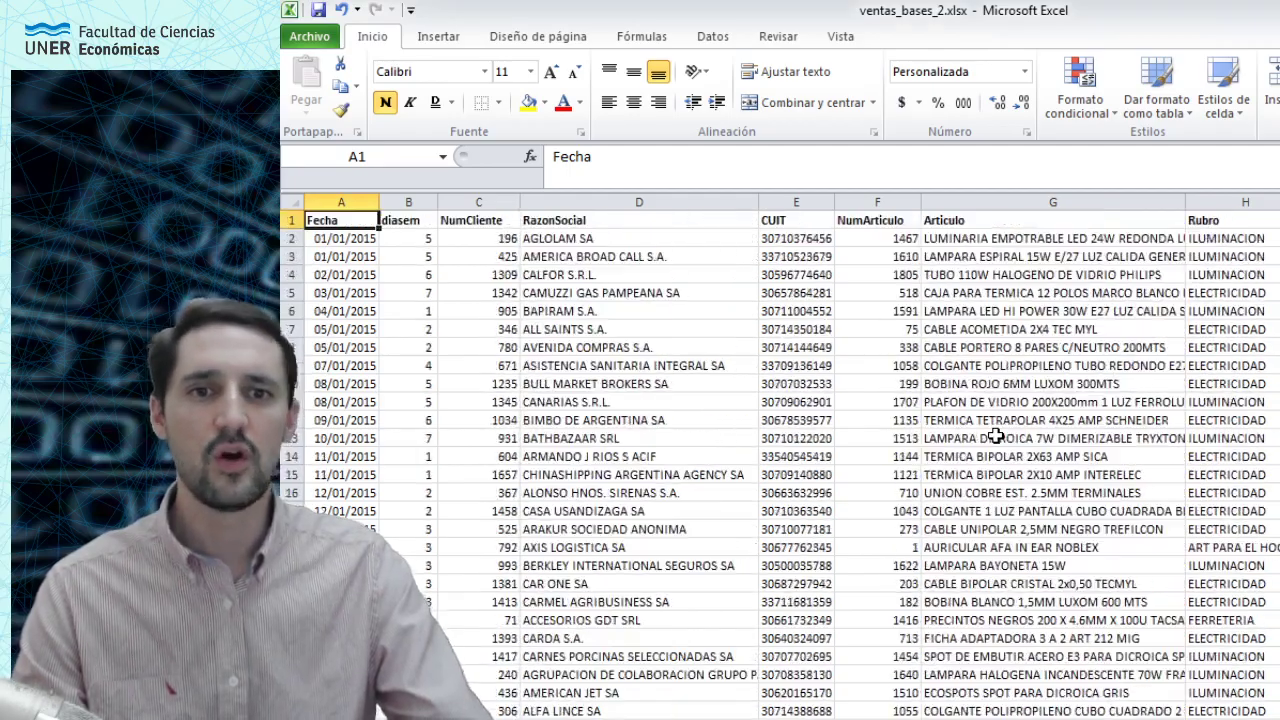
scroll(997, 437, "down", 19)
scroll(999, 438, "up", 19)
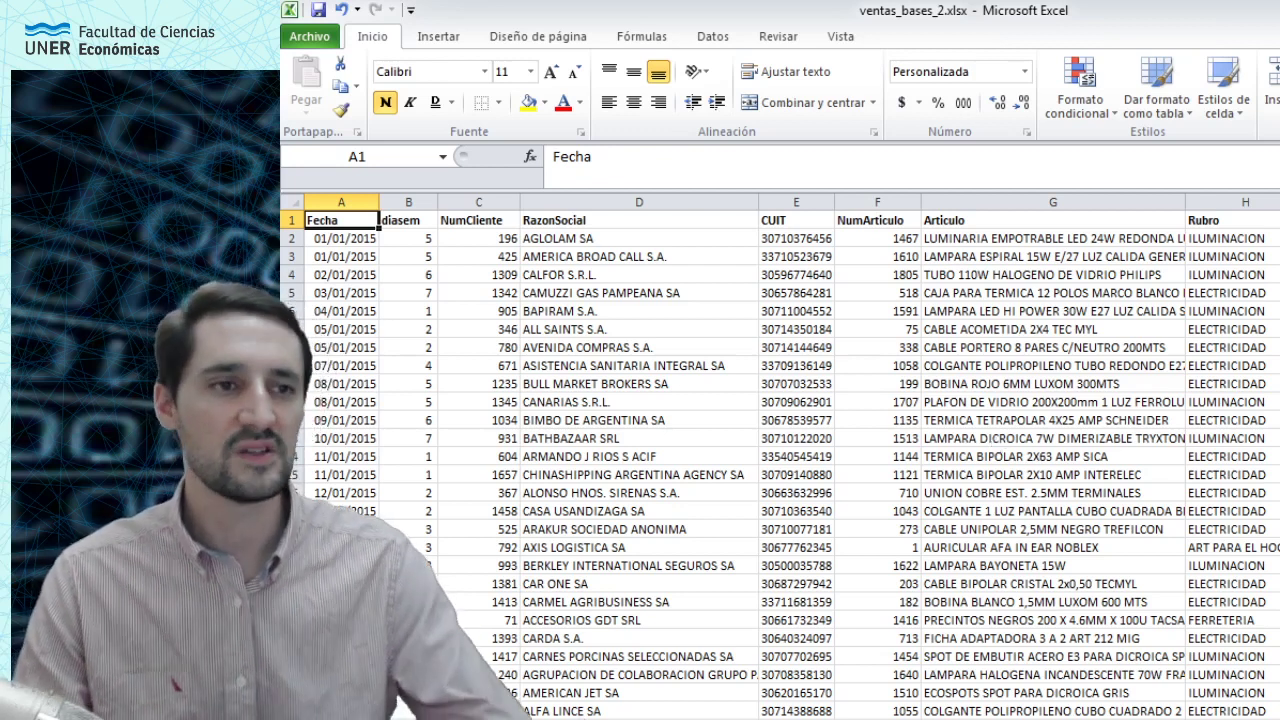
left_click(402, 293)
left_click(492, 384)
left_click(679, 313)
left_click(799, 311)
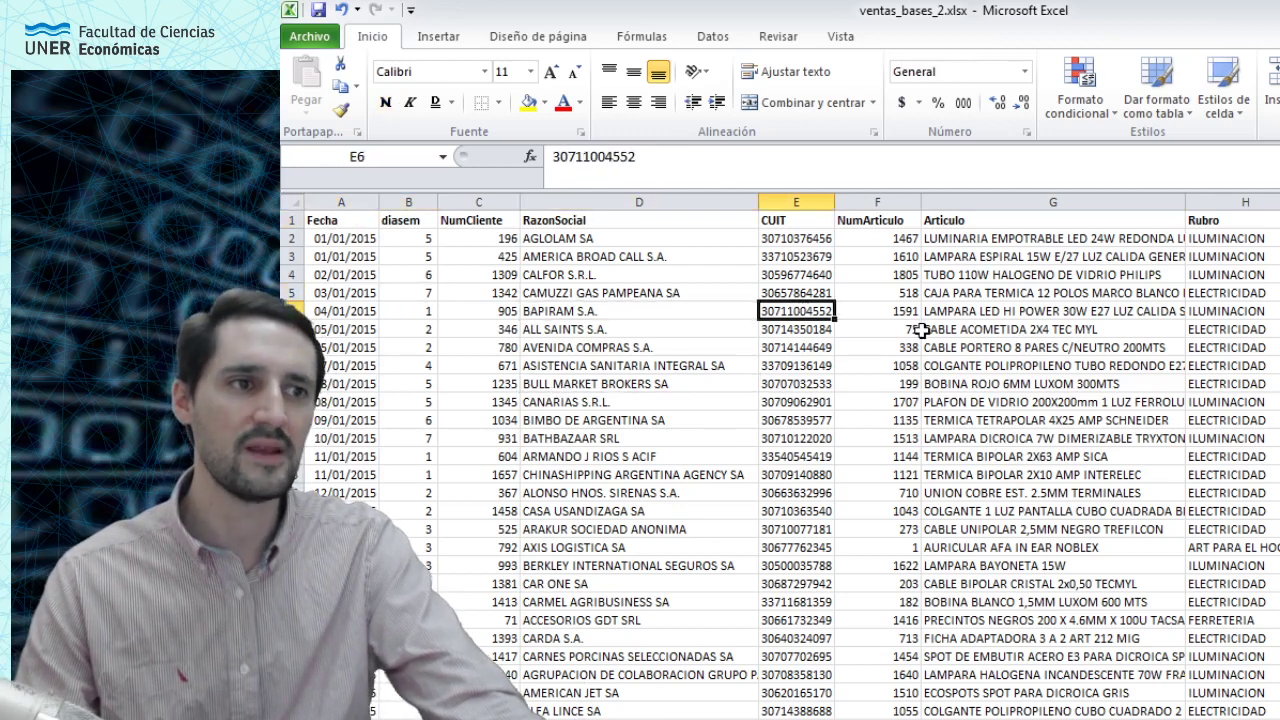
Step: Convert the sales data range A1:X3056 into a table that has headers
left_click(952, 328)
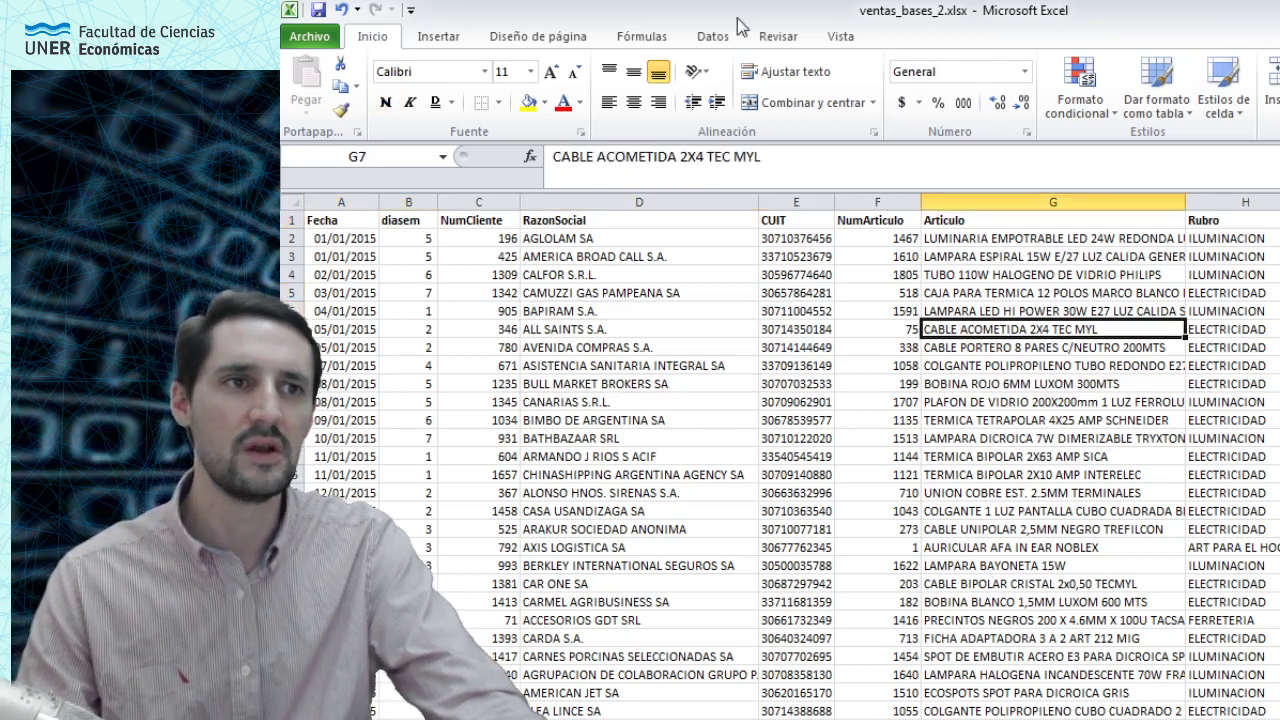
left_click(448, 43)
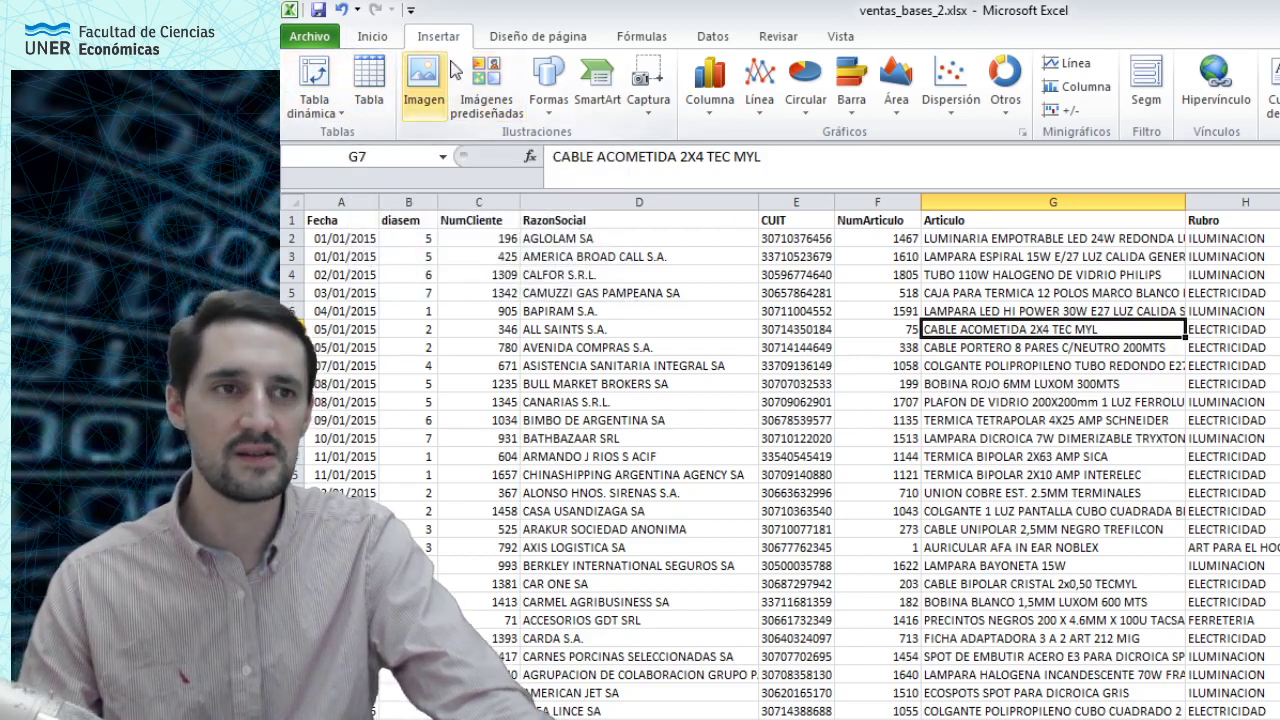
left_click(367, 78)
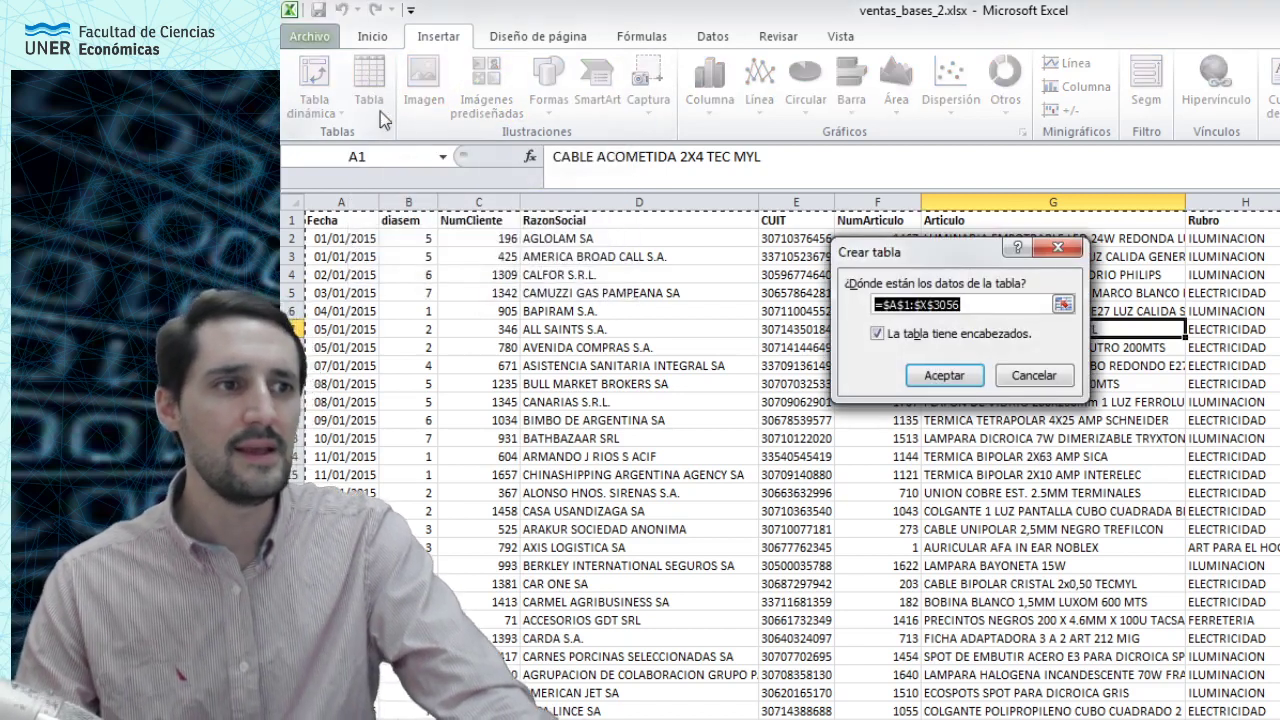
left_click_drag(934, 256, 753, 310)
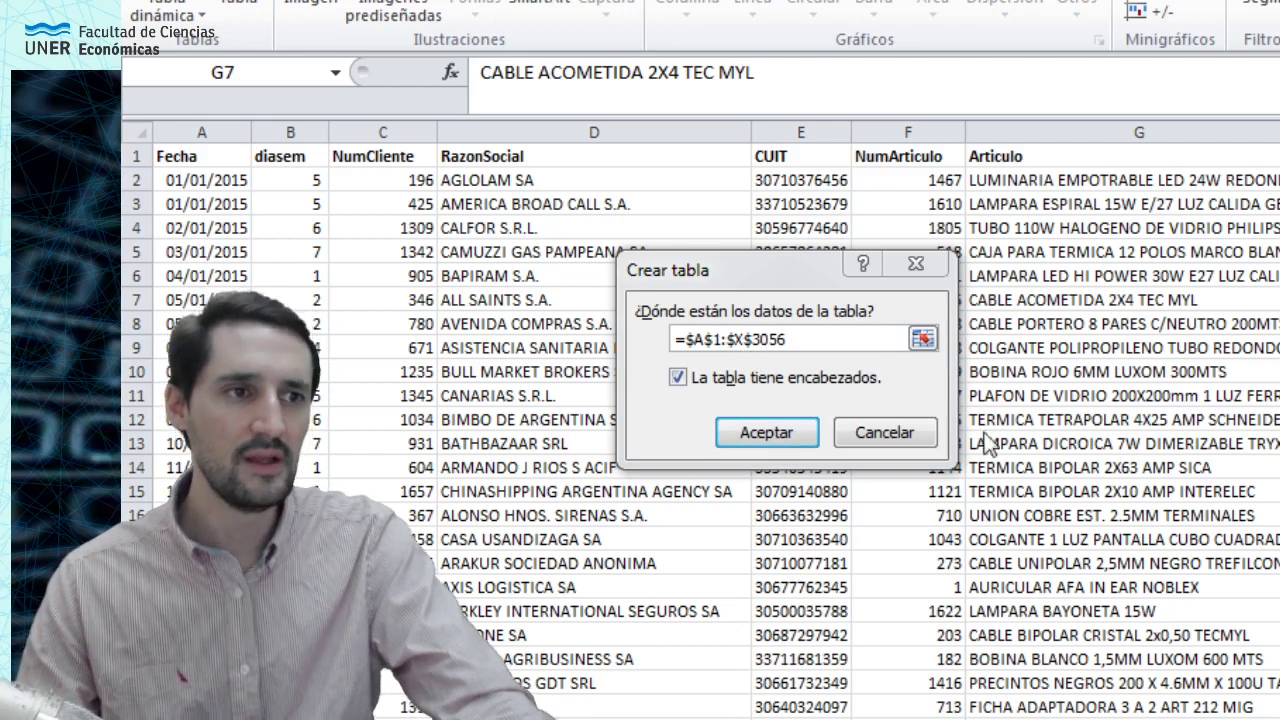
left_click(766, 433)
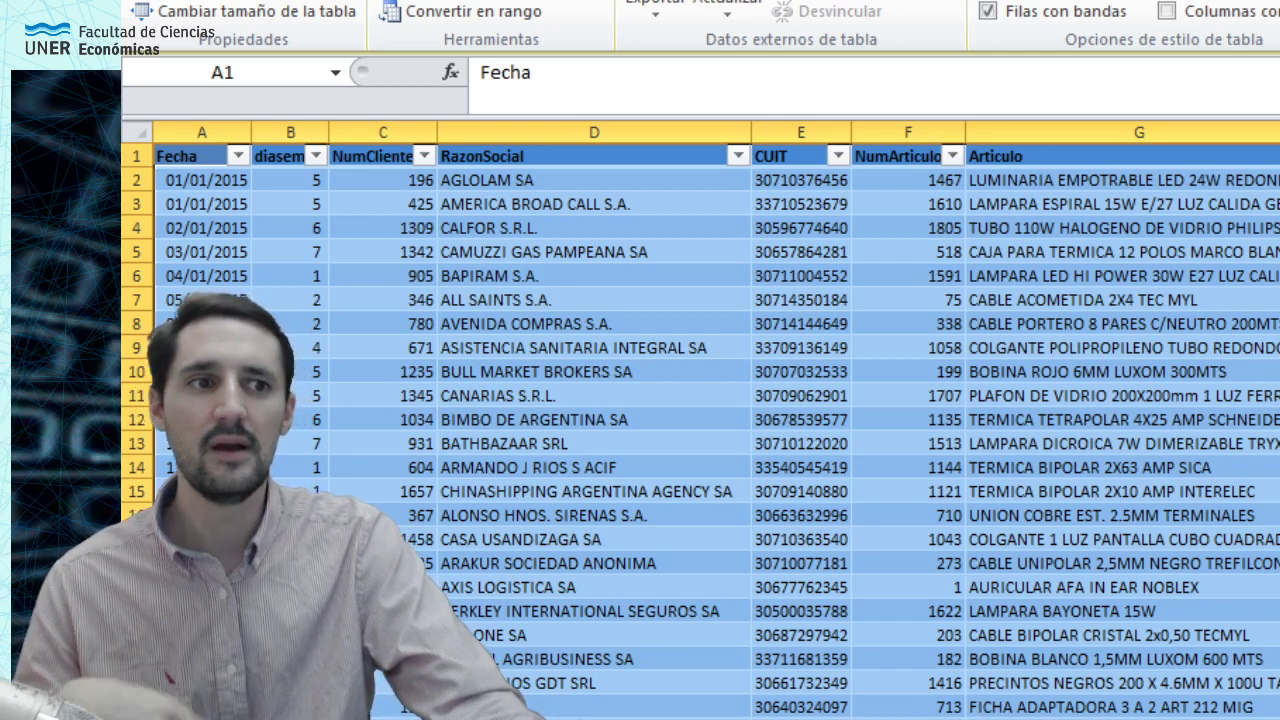
Step: Examine the sort and filter options of the NumArticulo and RazonSocial columns without applying any filter
left_click(875, 367)
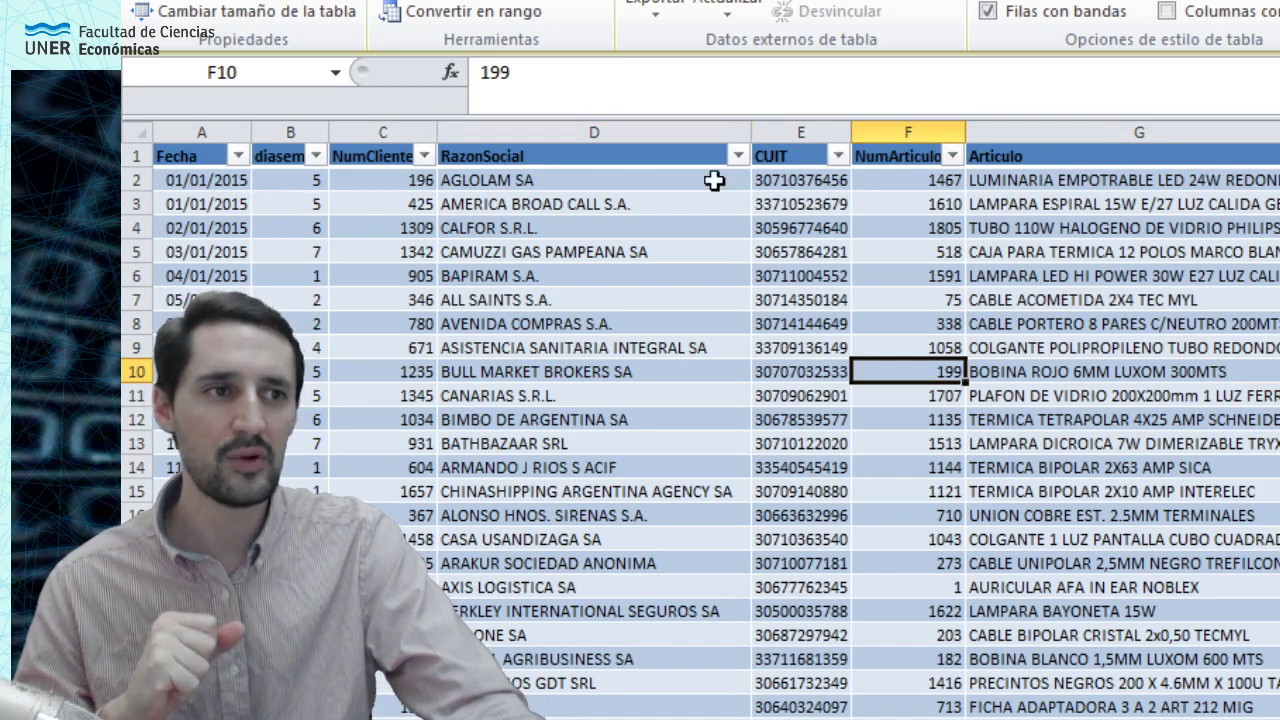
left_click(952, 156)
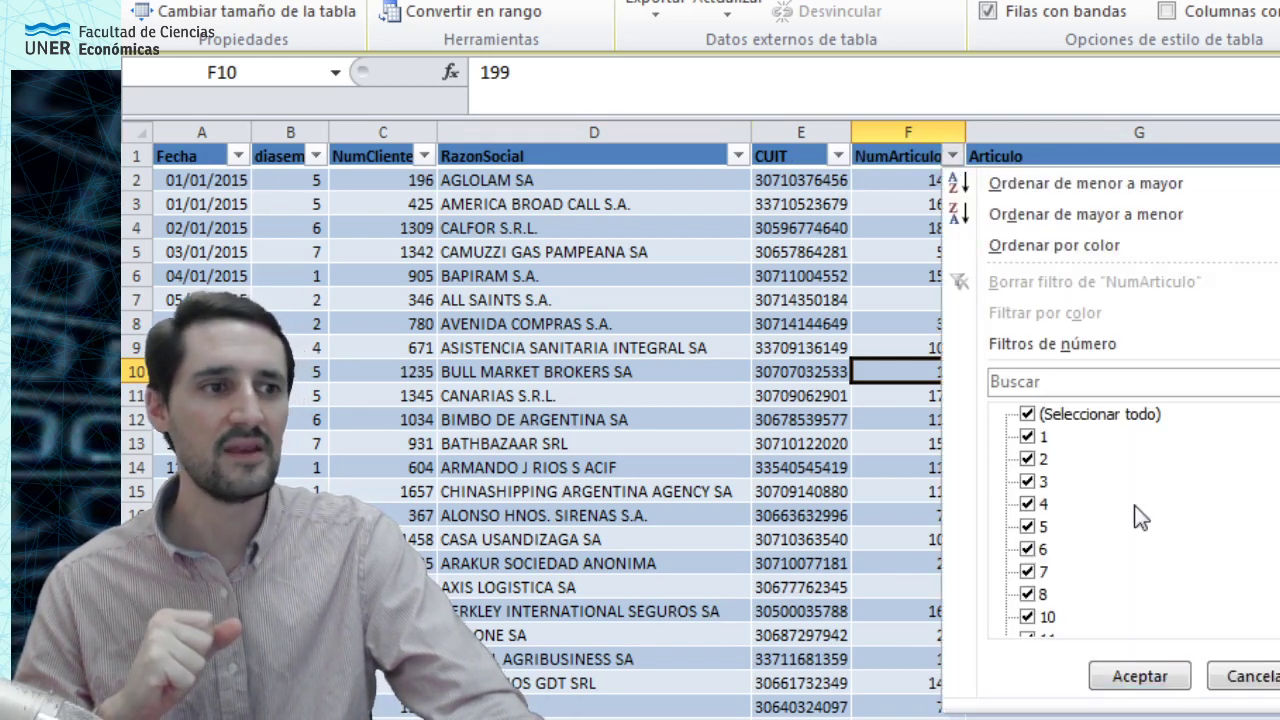
left_click(1222, 678)
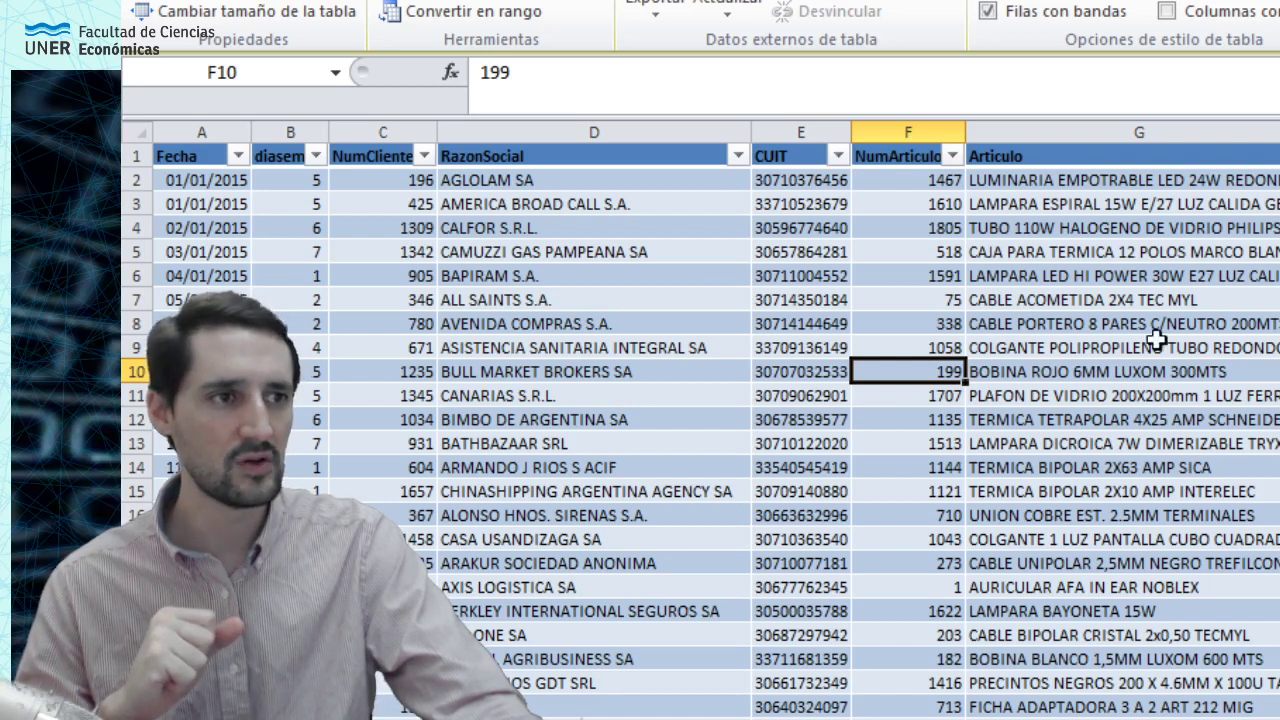
left_click(953, 156)
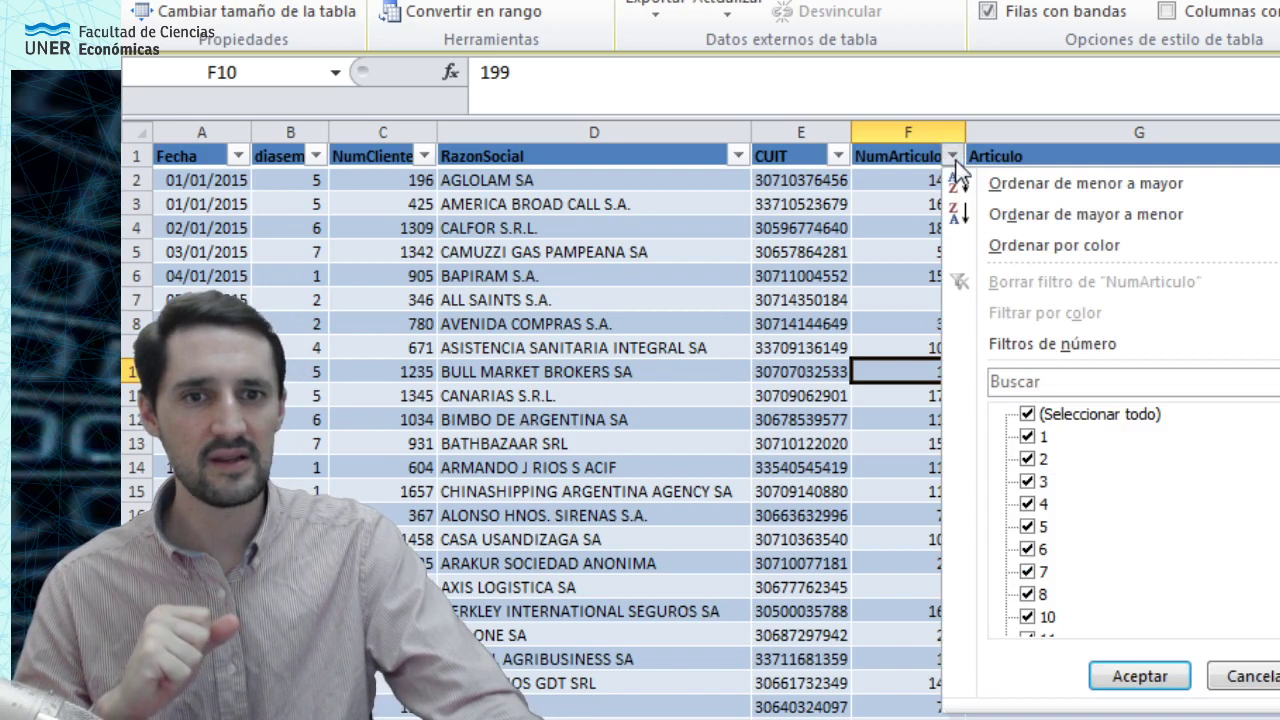
left_click(954, 157)
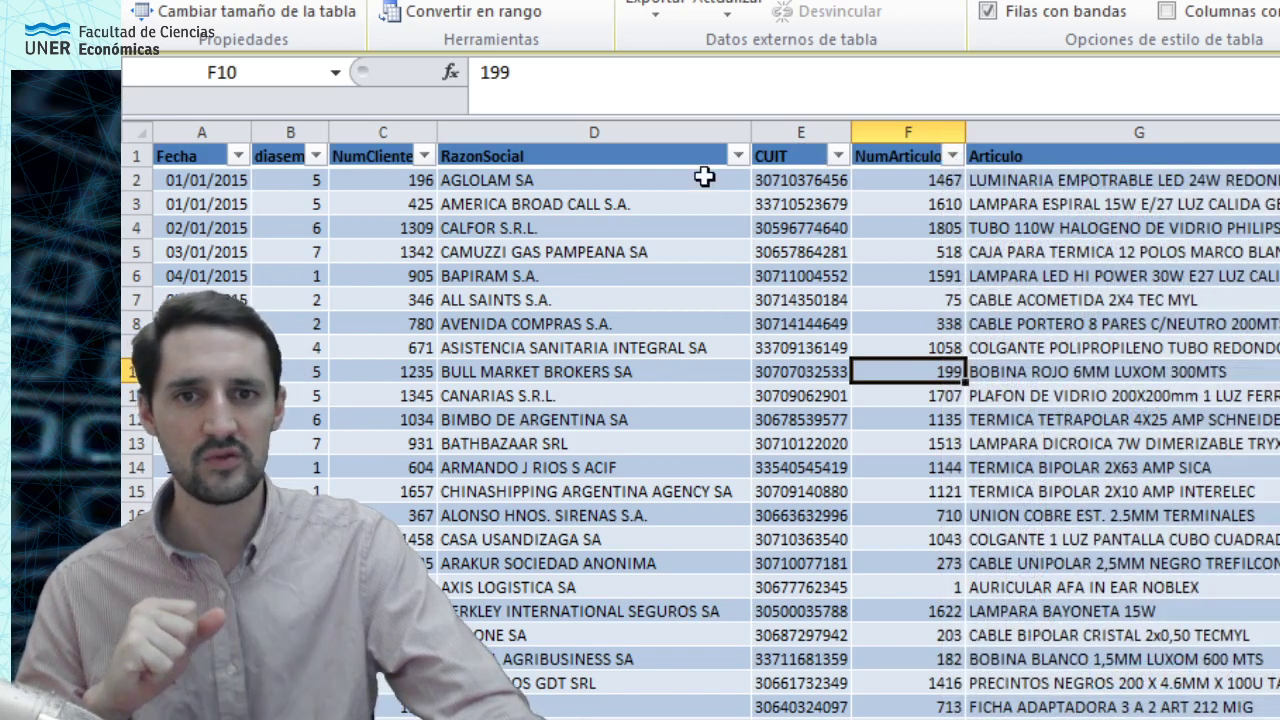
left_click(738, 156)
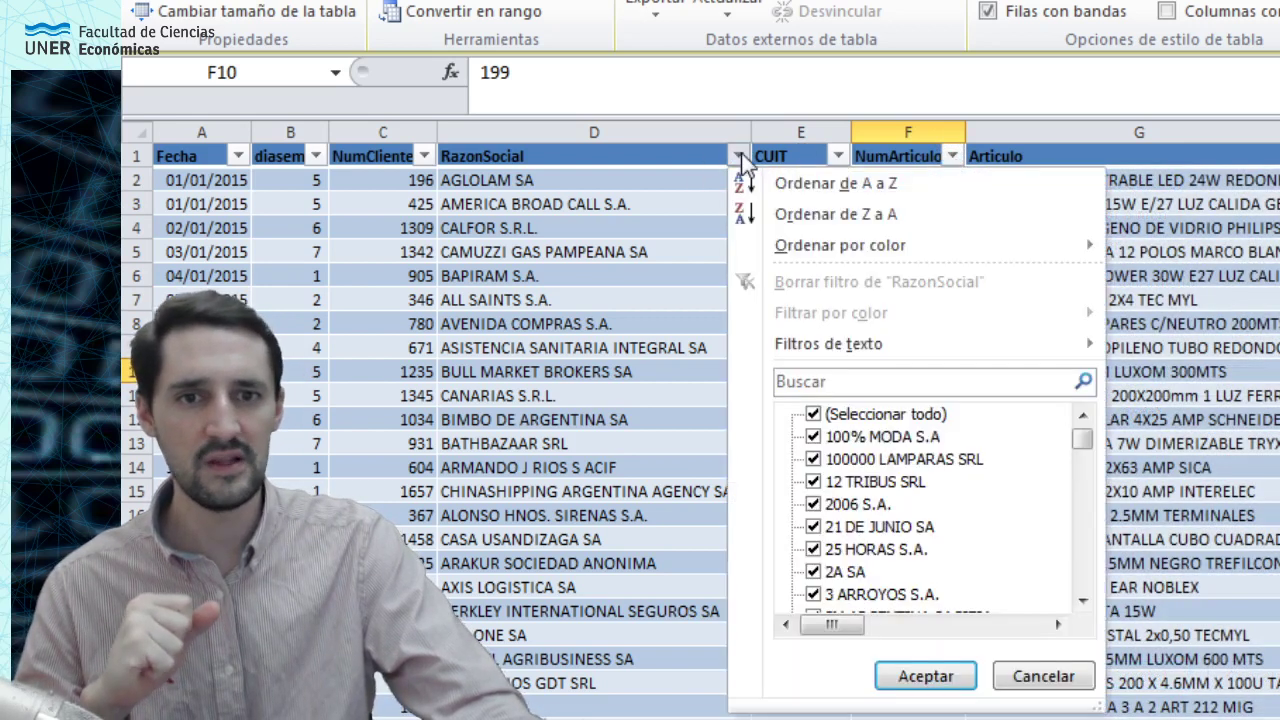
left_click_drag(1083, 442, 1097, 595)
left_click(1050, 674)
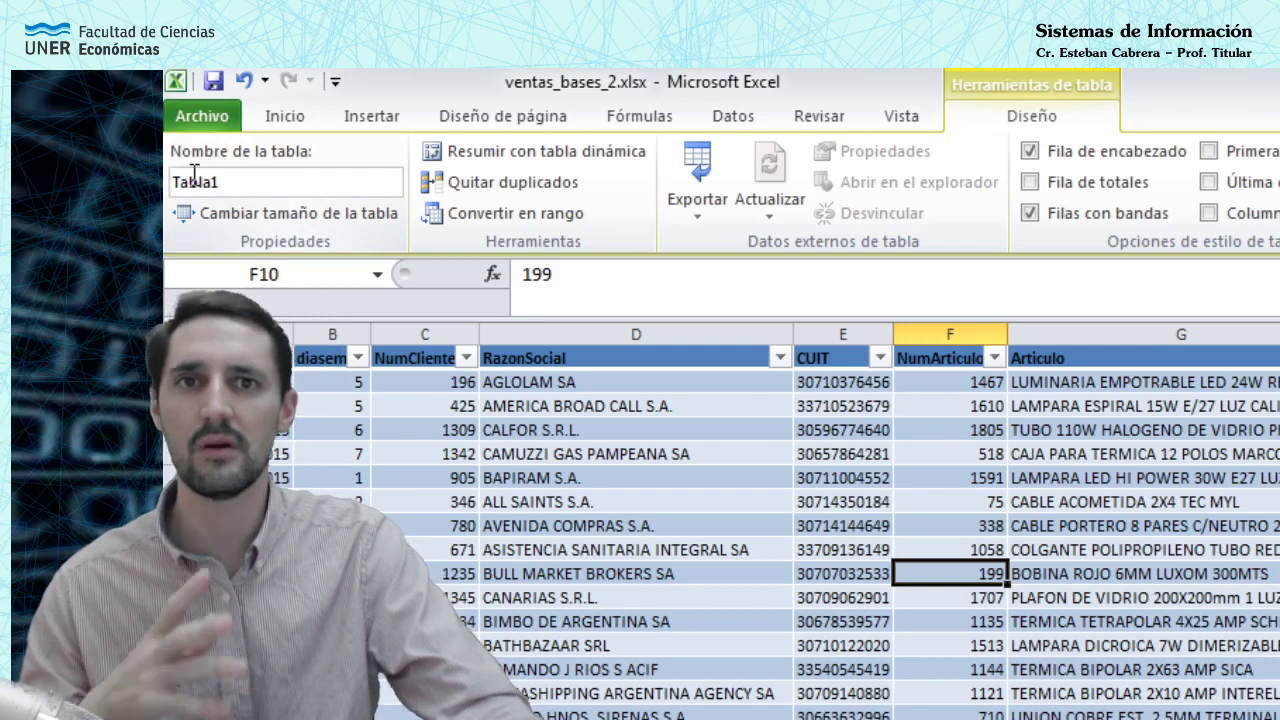
Step: Rename the table as ventas
left_click(262, 179)
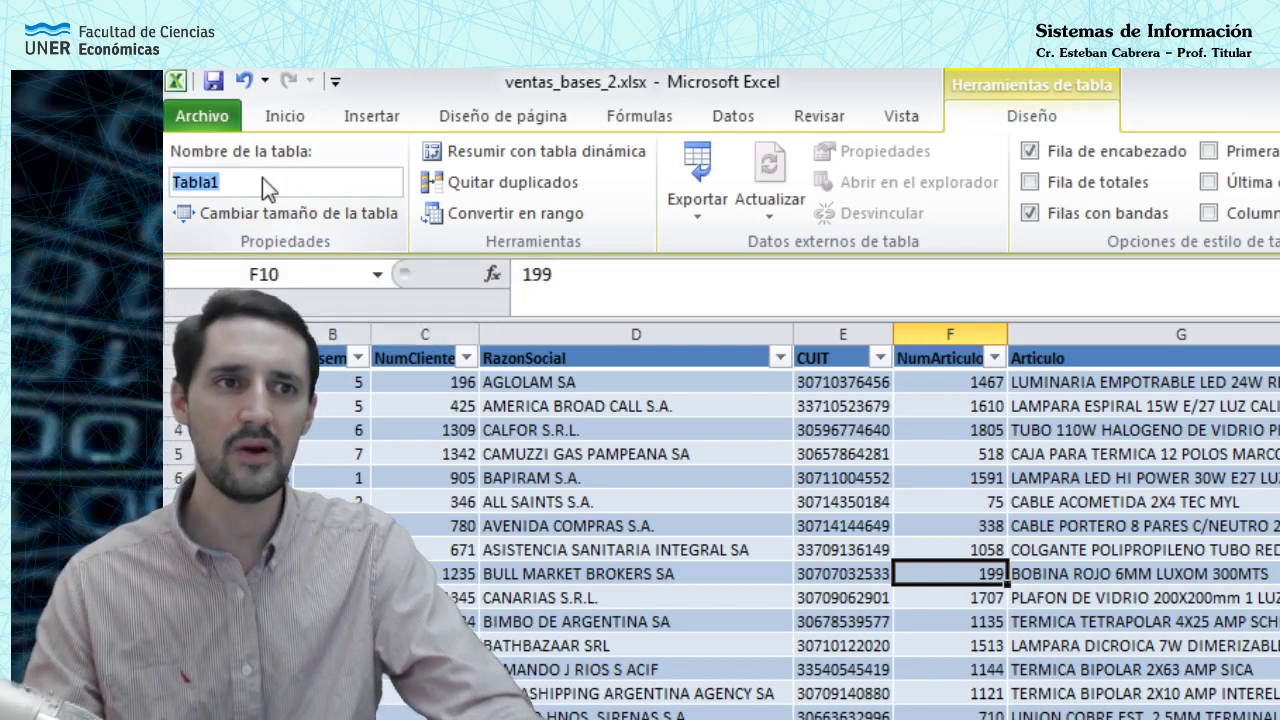
left_click_drag(280, 187, 170, 203)
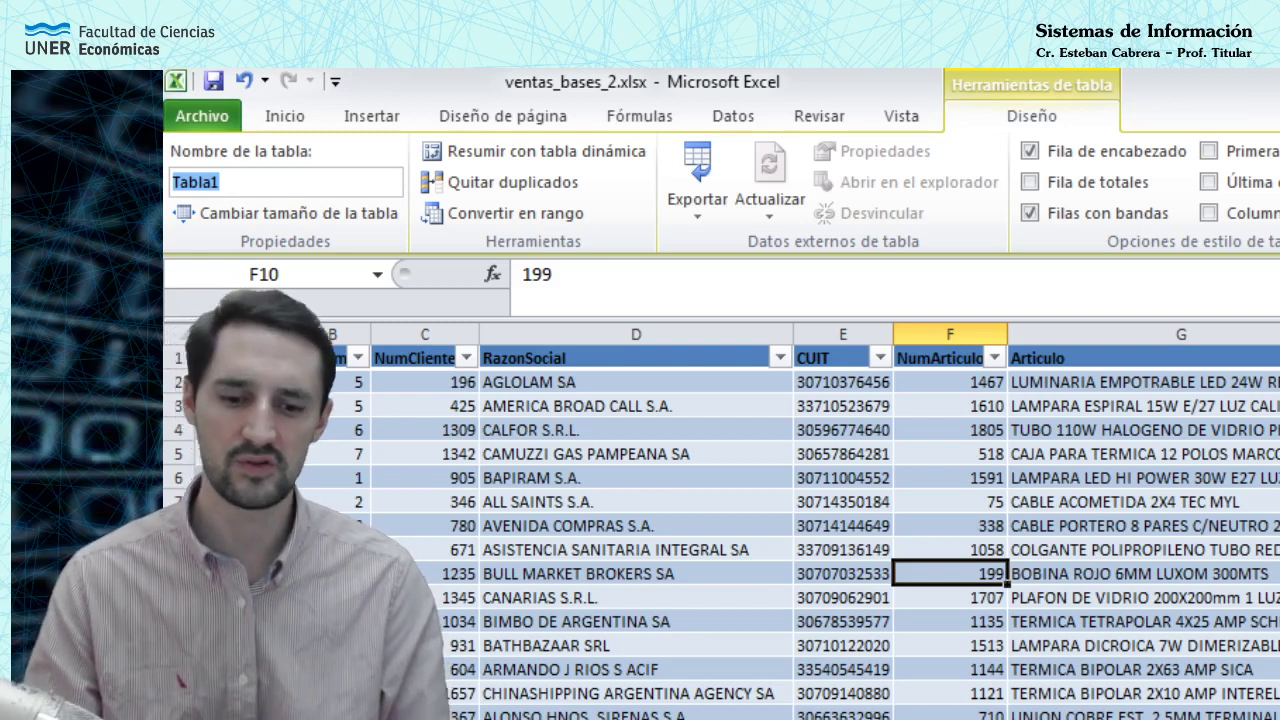
type("ventas")
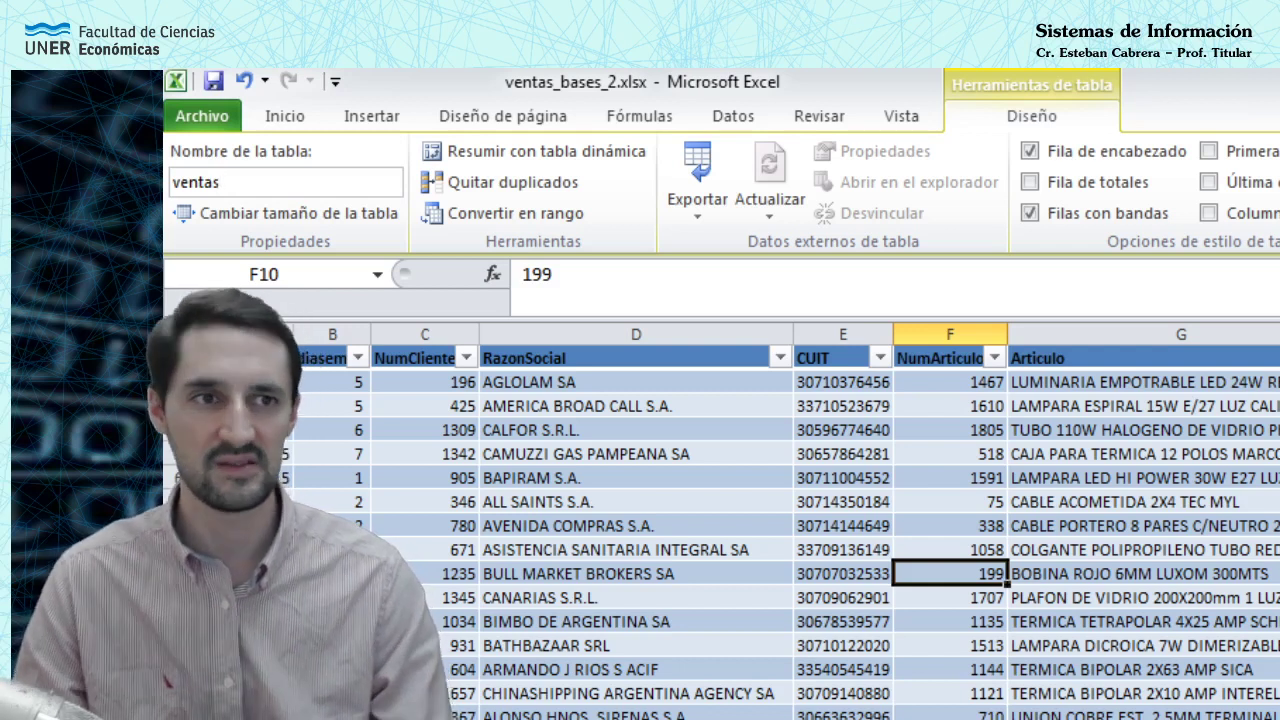
key("Return")
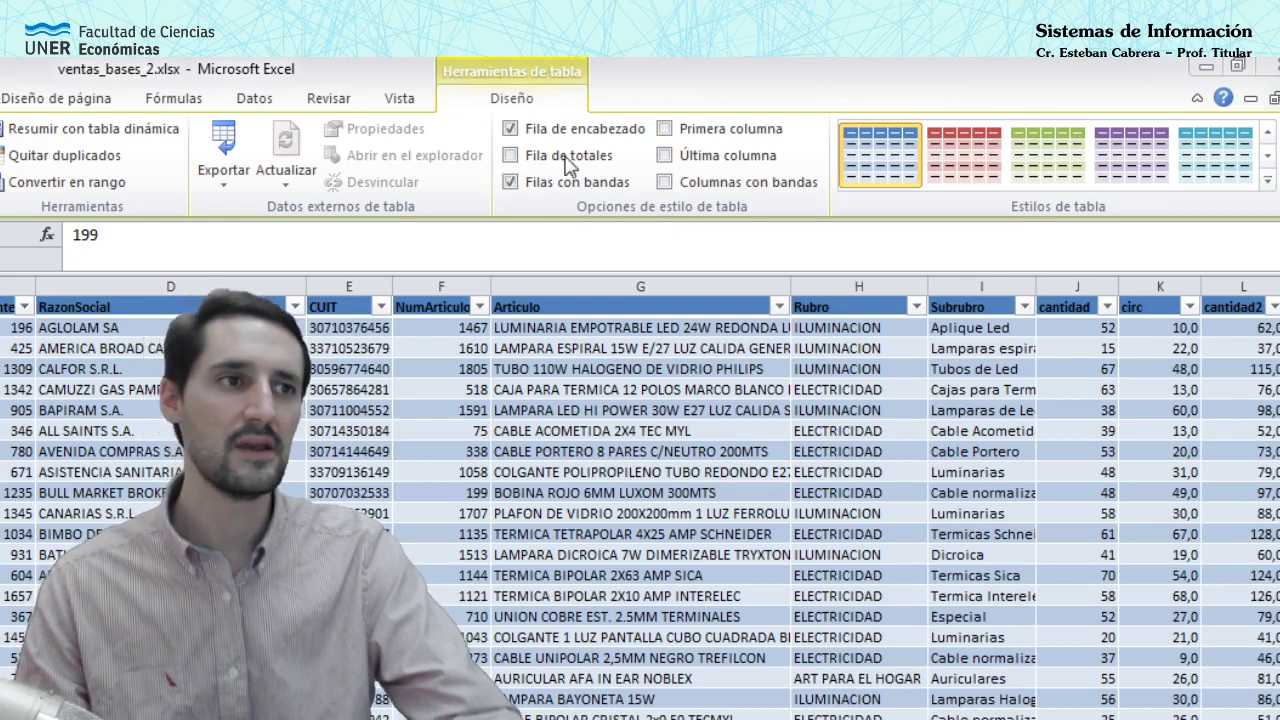
Step: Add a totals row to the end of the ventas table
left_click(510, 158)
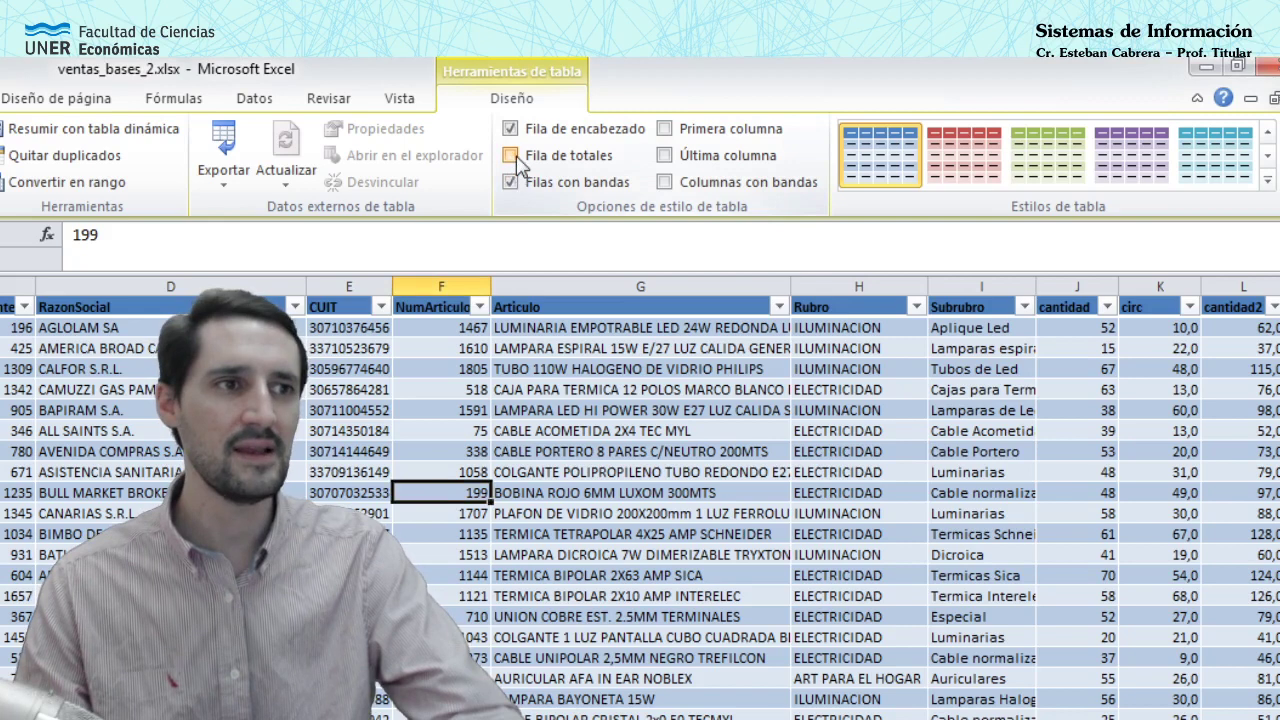
left_click(511, 157)
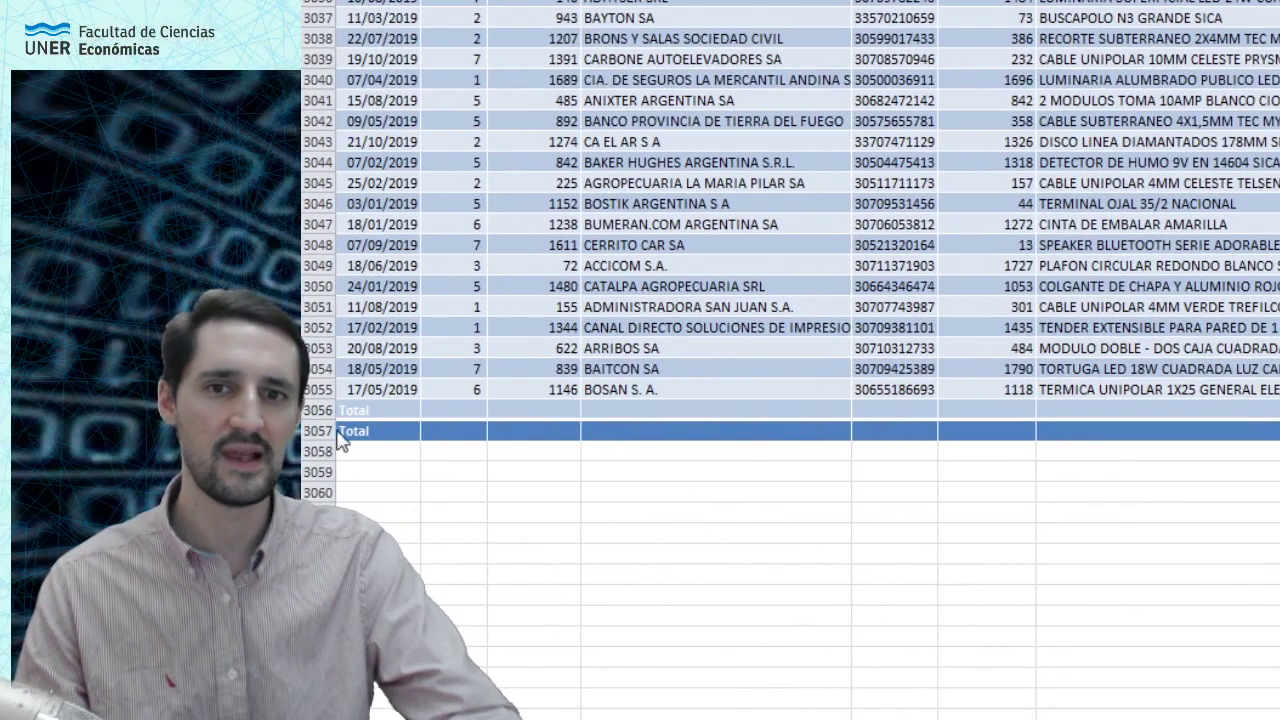
left_click(402, 430)
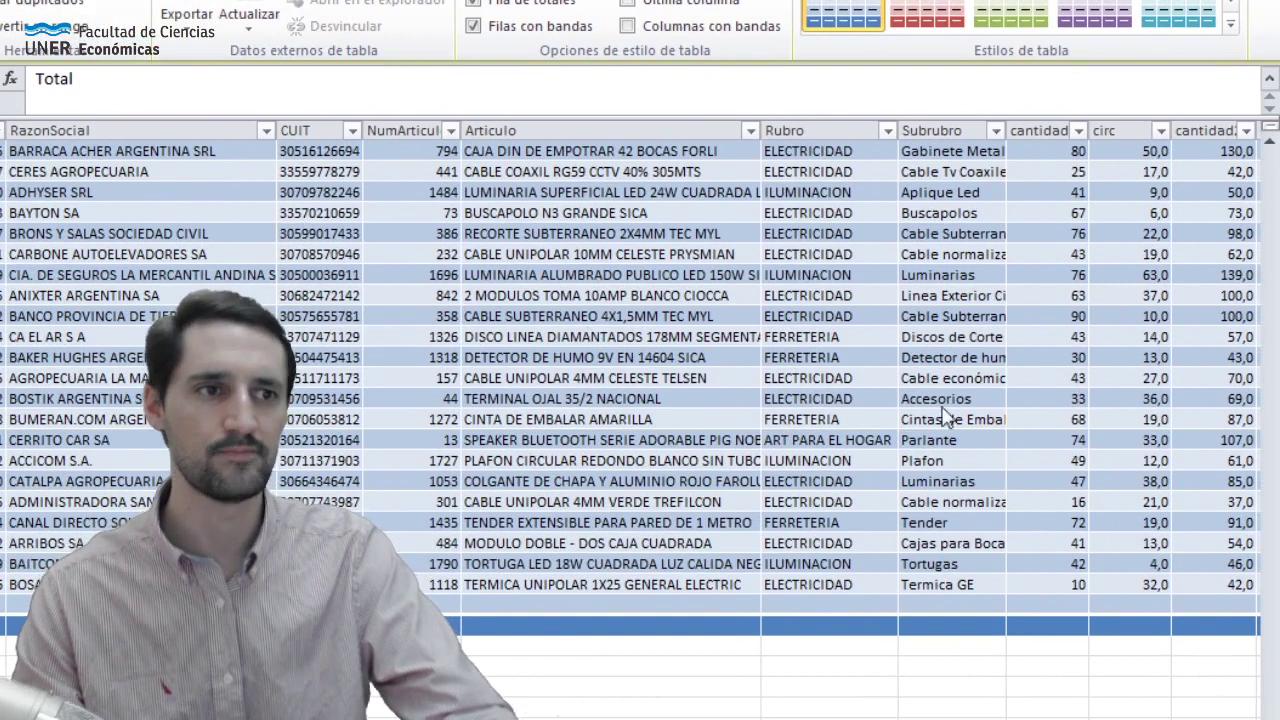
Step: Total the cantidad column with the Suma function in the table's totals row
scroll(1009, 398, "up", 5)
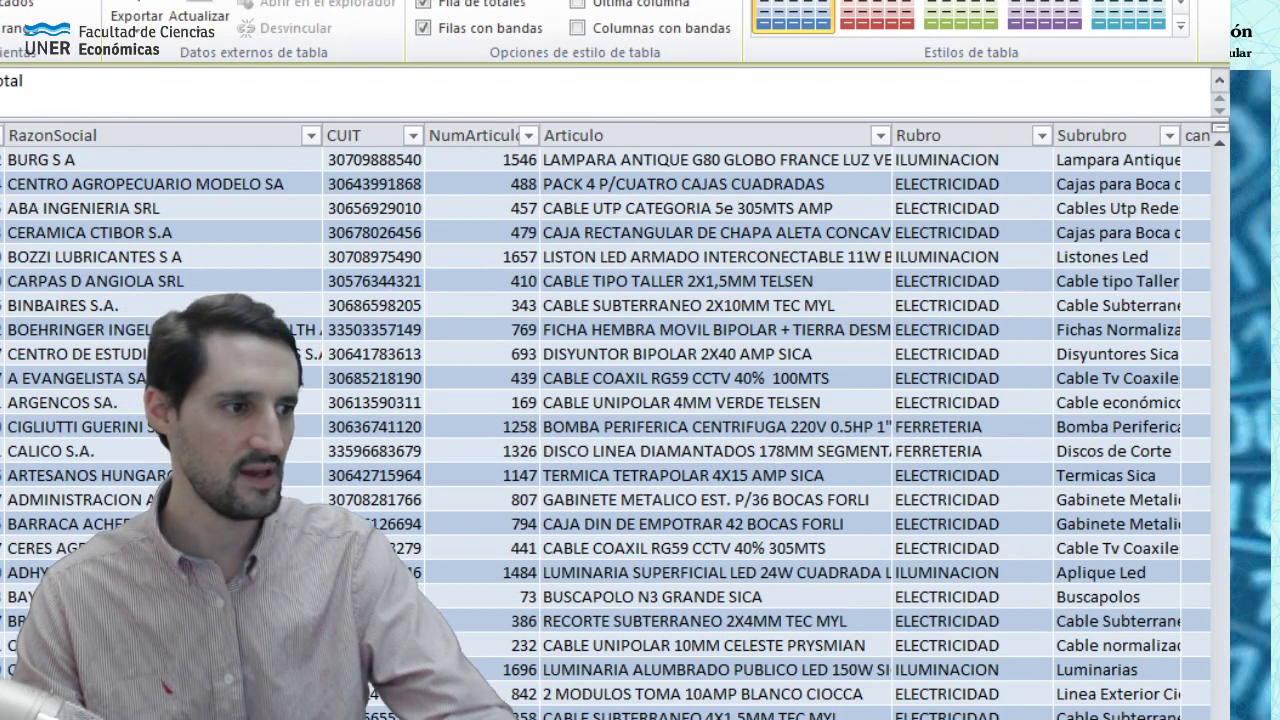
scroll(606, 420, "right", 10)
left_click(432, 466)
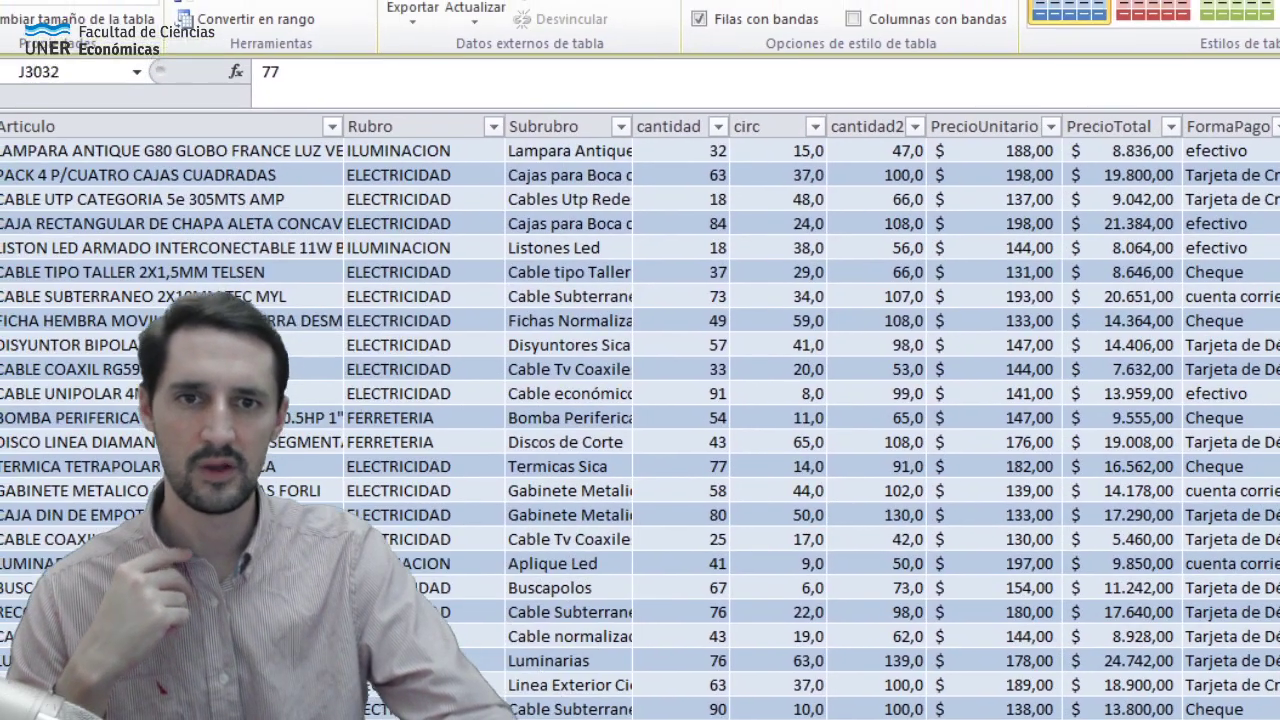
left_click(712, 466)
scroll(694, 514, "down", 2)
scroll(694, 514, "down", 5)
scroll(694, 514, "up", 2)
scroll(694, 514, "down", 2)
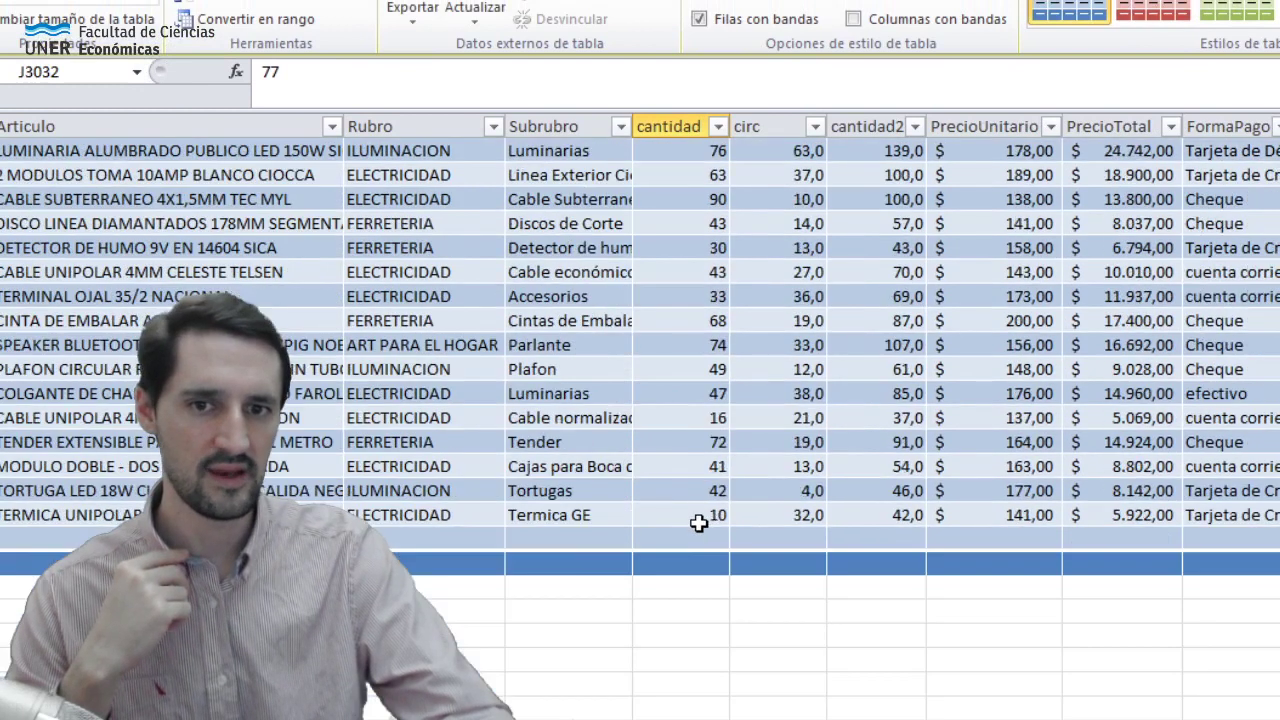
left_click(712, 565)
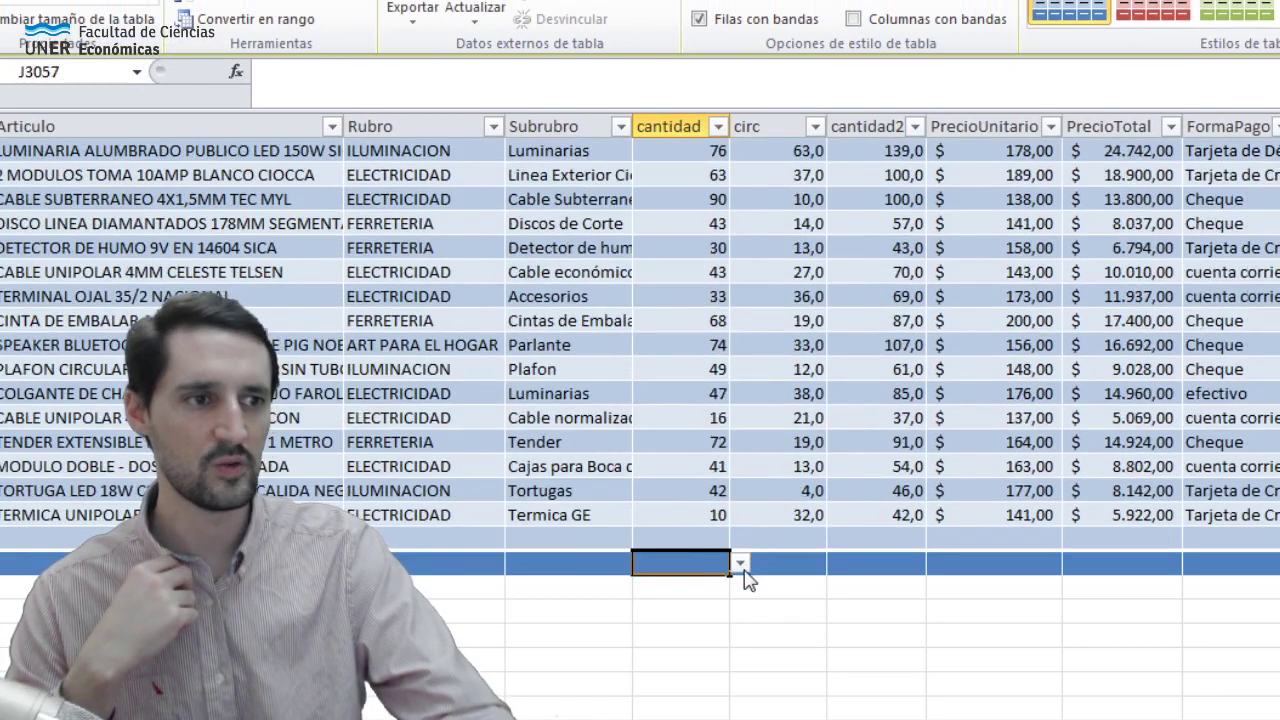
left_click(740, 565)
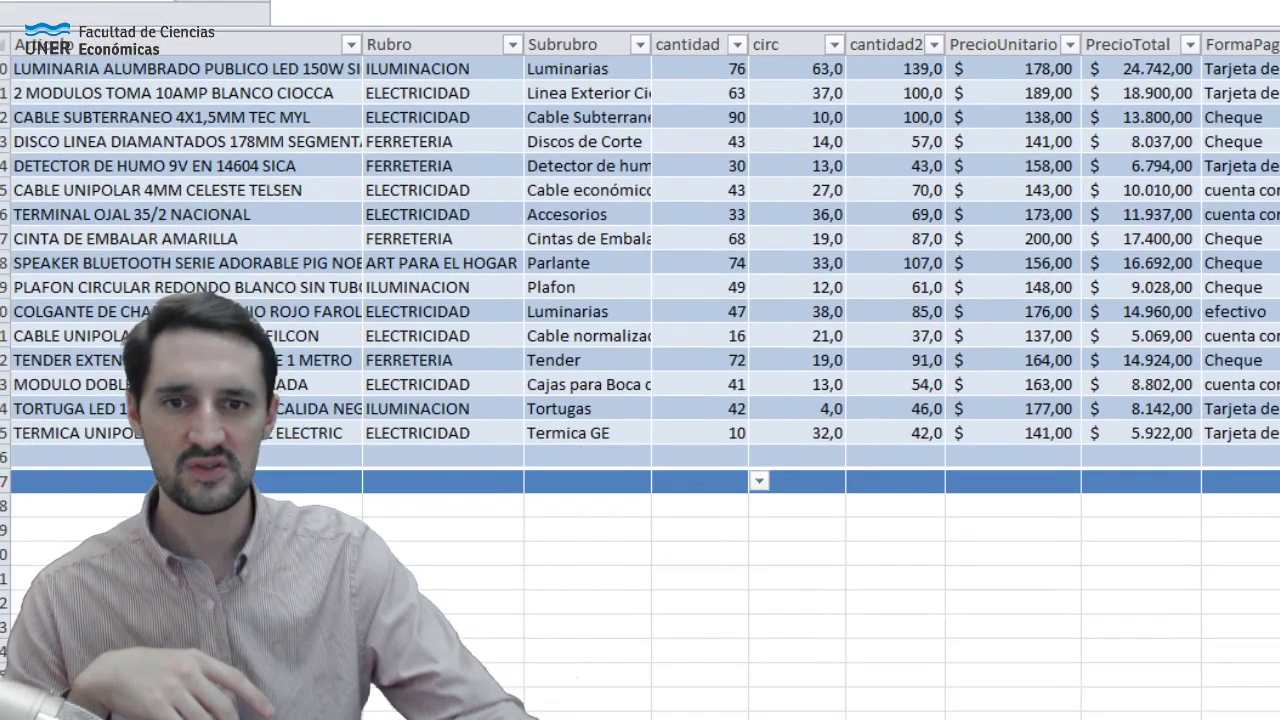
left_click(758, 483)
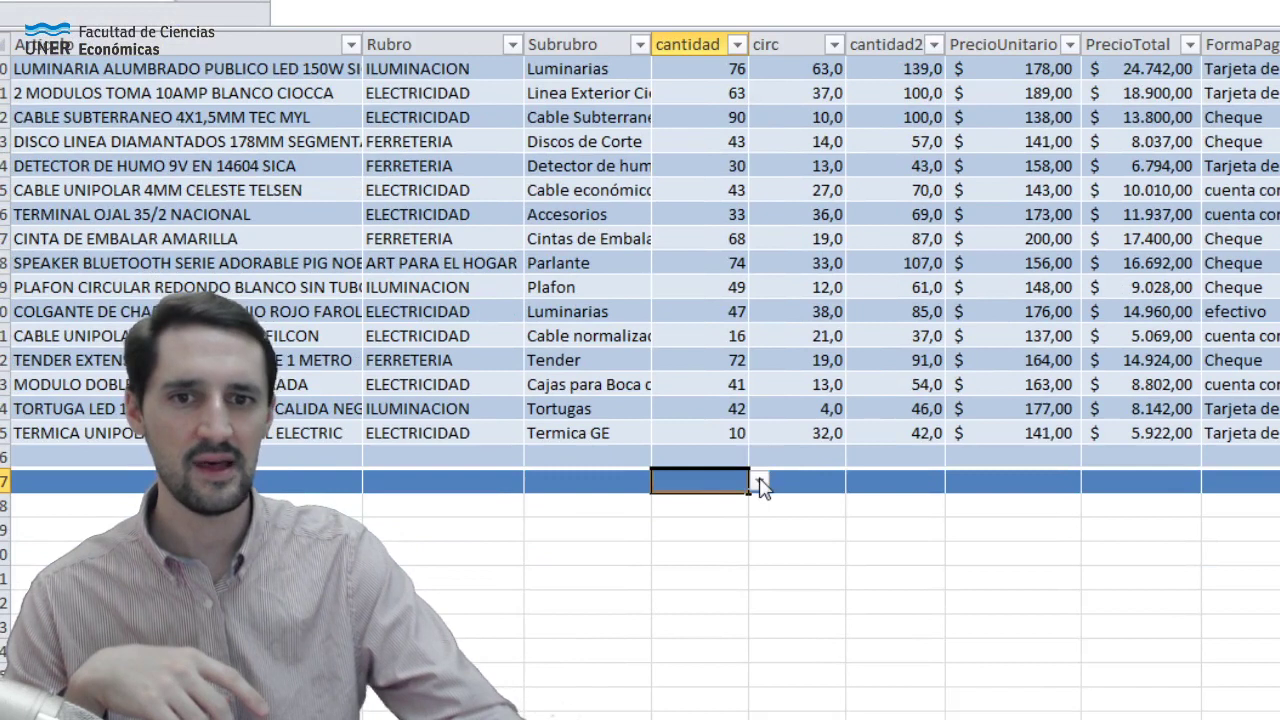
left_click(760, 483)
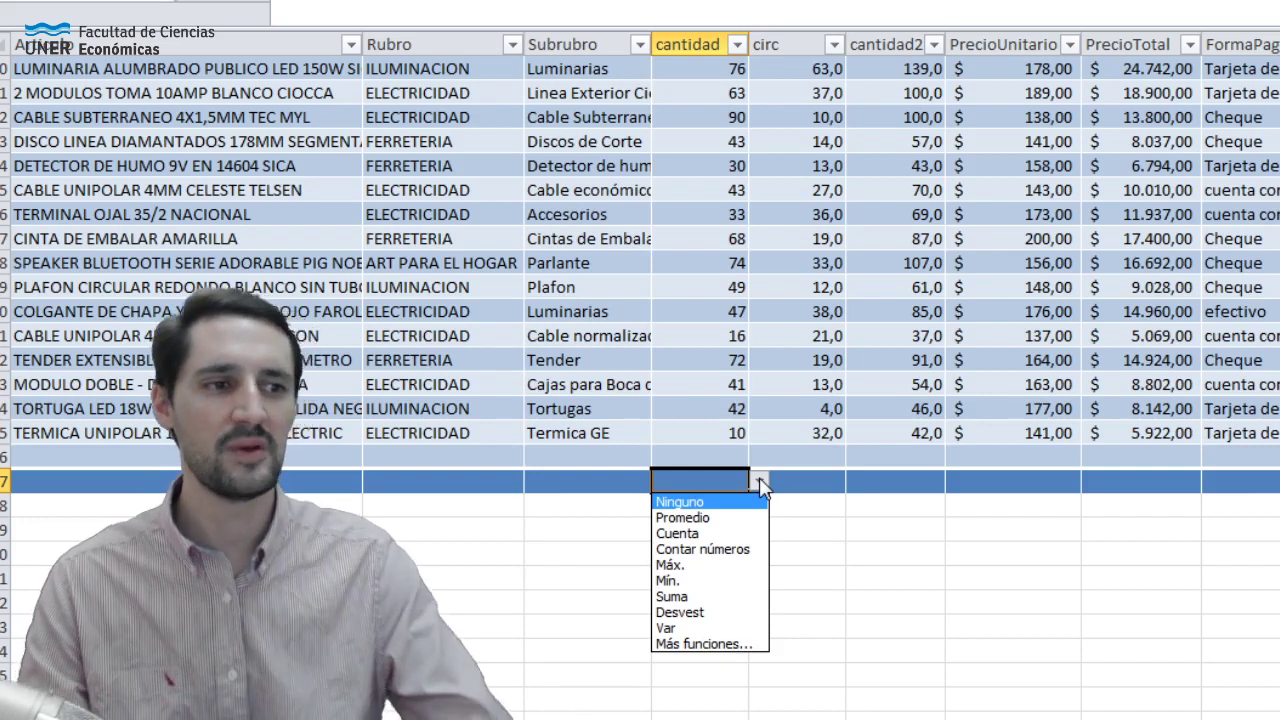
left_click(699, 600)
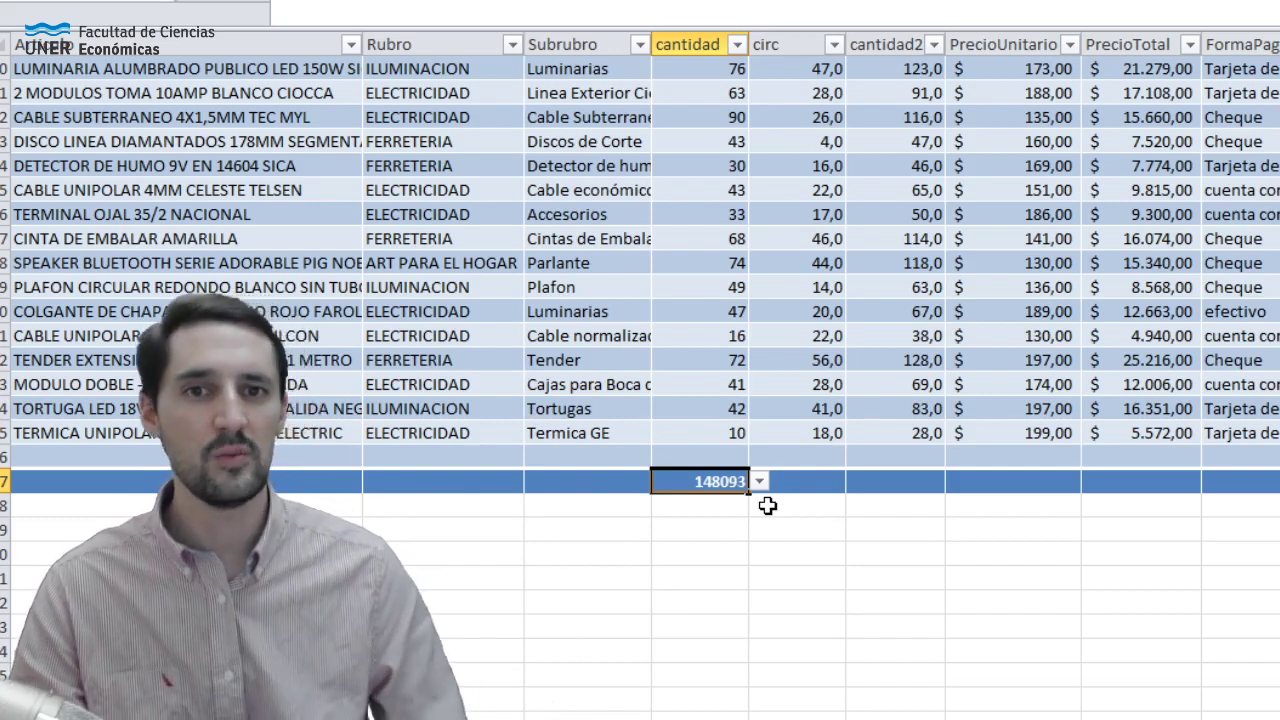
Step: Total the circ, cantidad2 and PrecioUnitario columns with the Suma function in the totals row
left_click(805, 482)
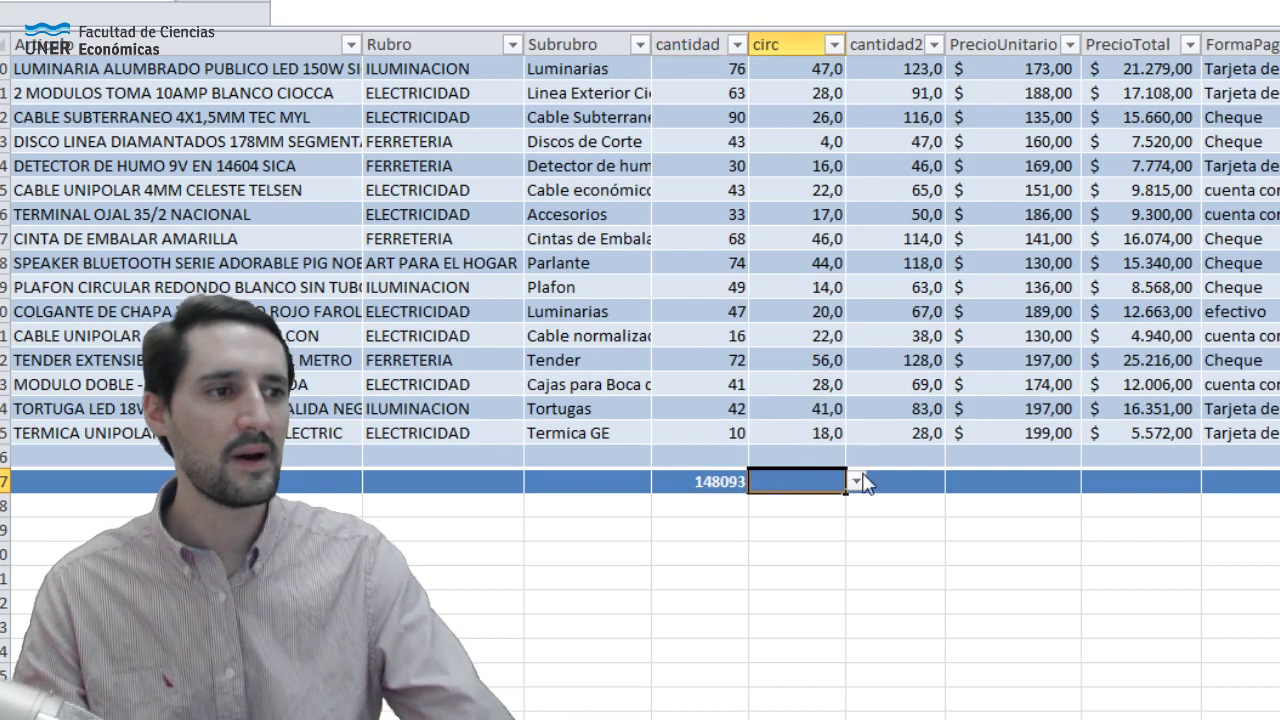
left_click(856, 481)
left_click(812, 597)
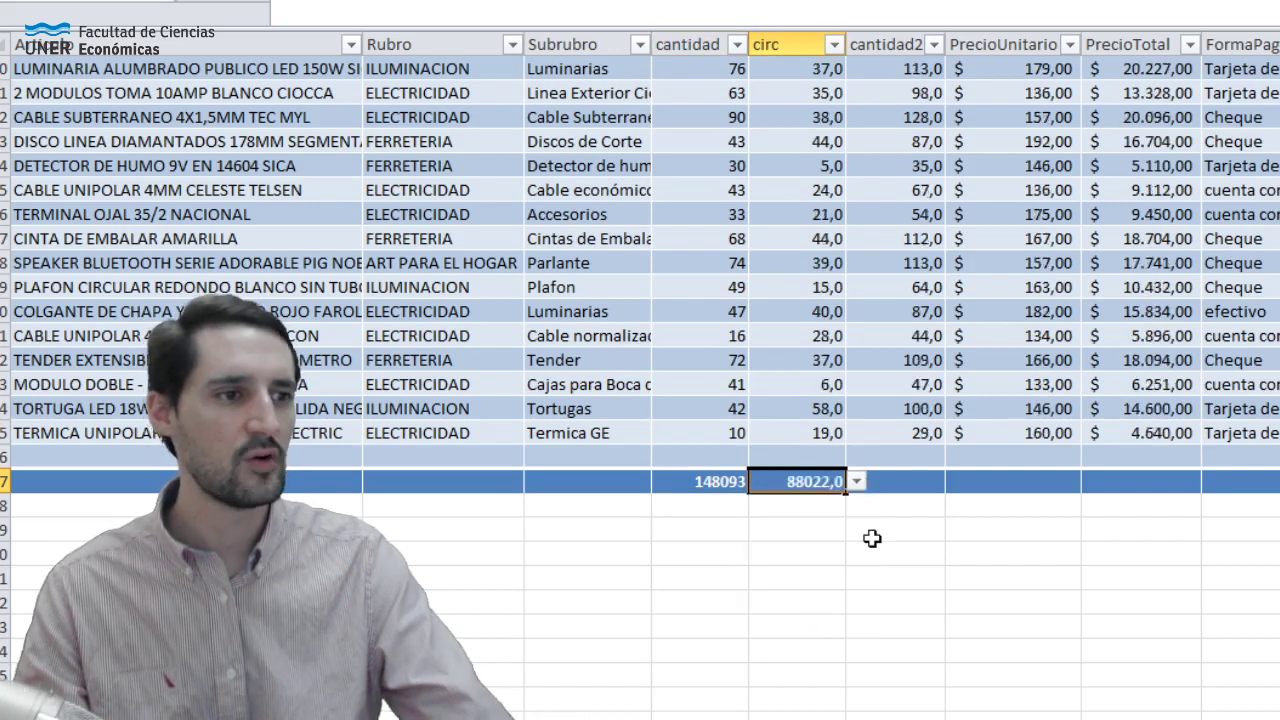
left_click(918, 481)
left_click(956, 481)
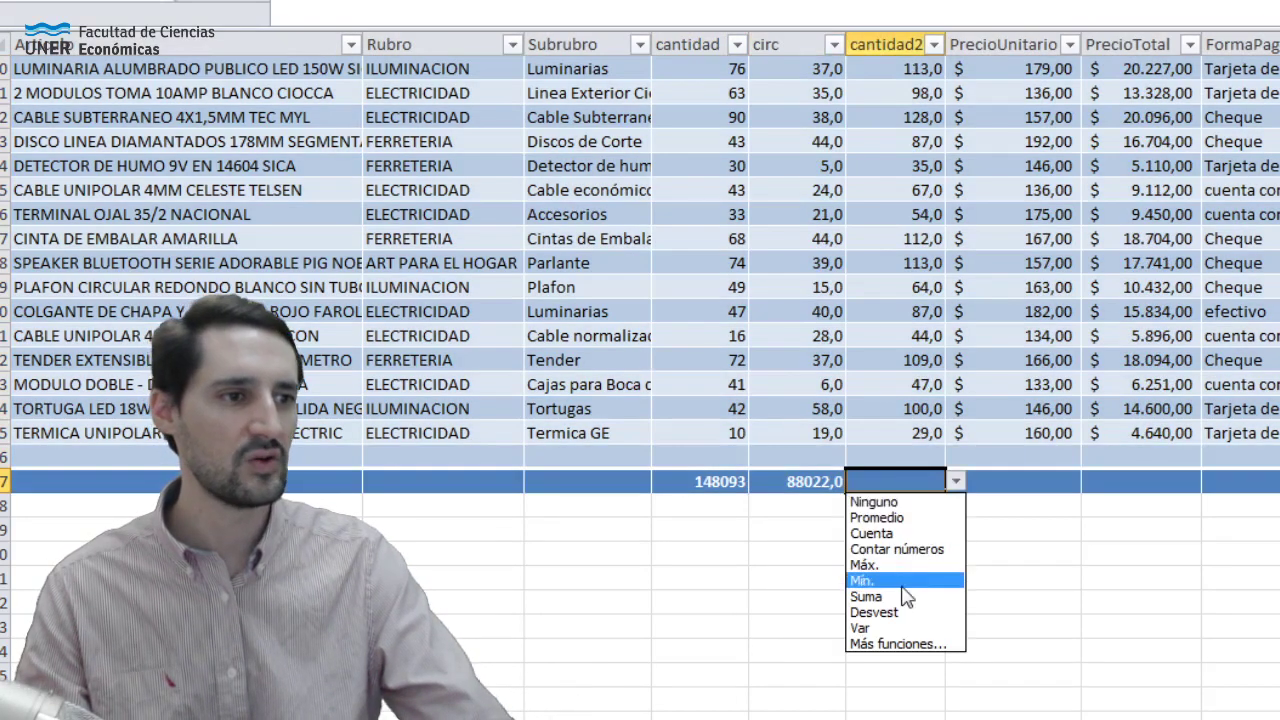
left_click(905, 597)
left_click(1029, 483)
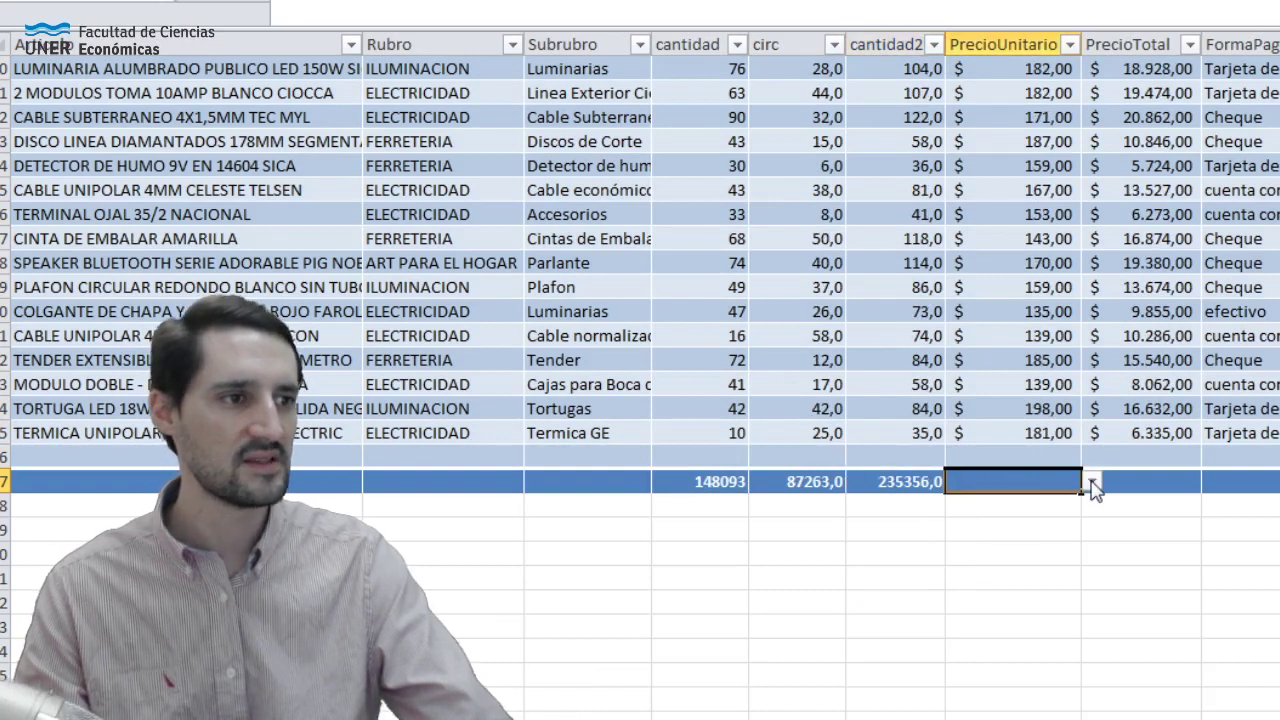
left_click(1091, 481)
left_click(1062, 597)
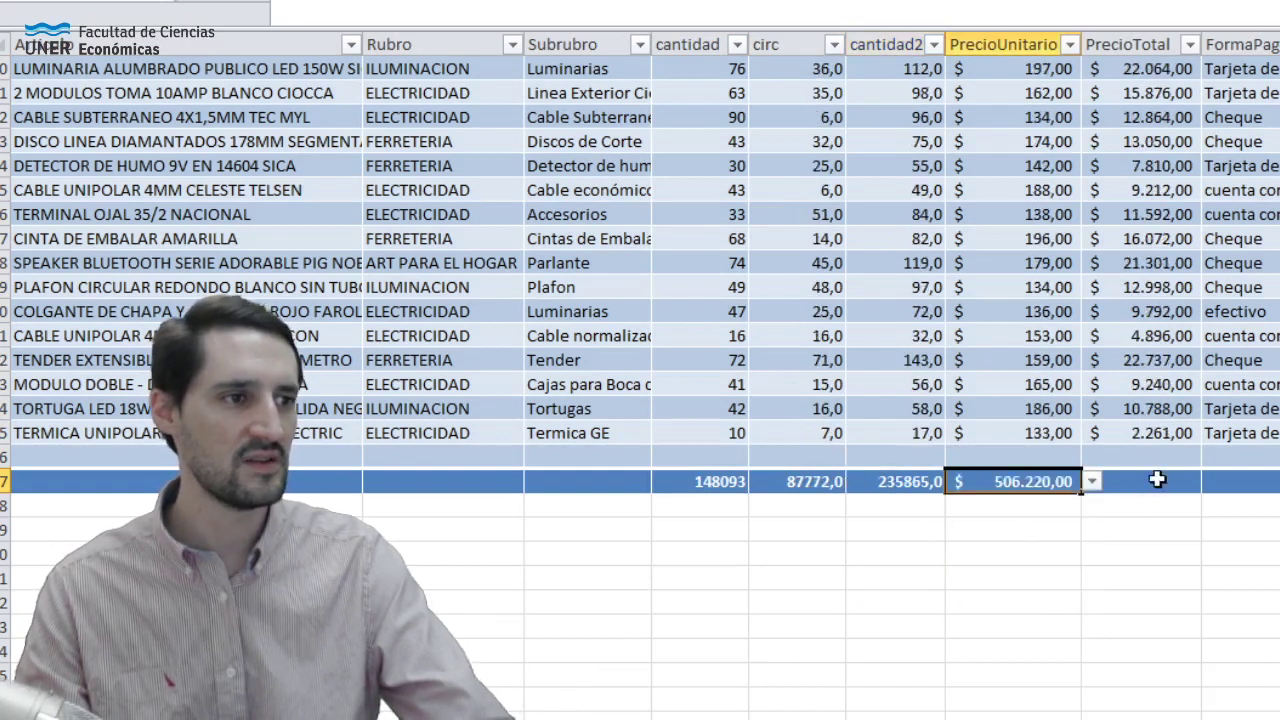
Step: Total the PrecioTotal column with the Suma function and autofit the column width to its contents
left_click(1158, 481)
left_click(1211, 484)
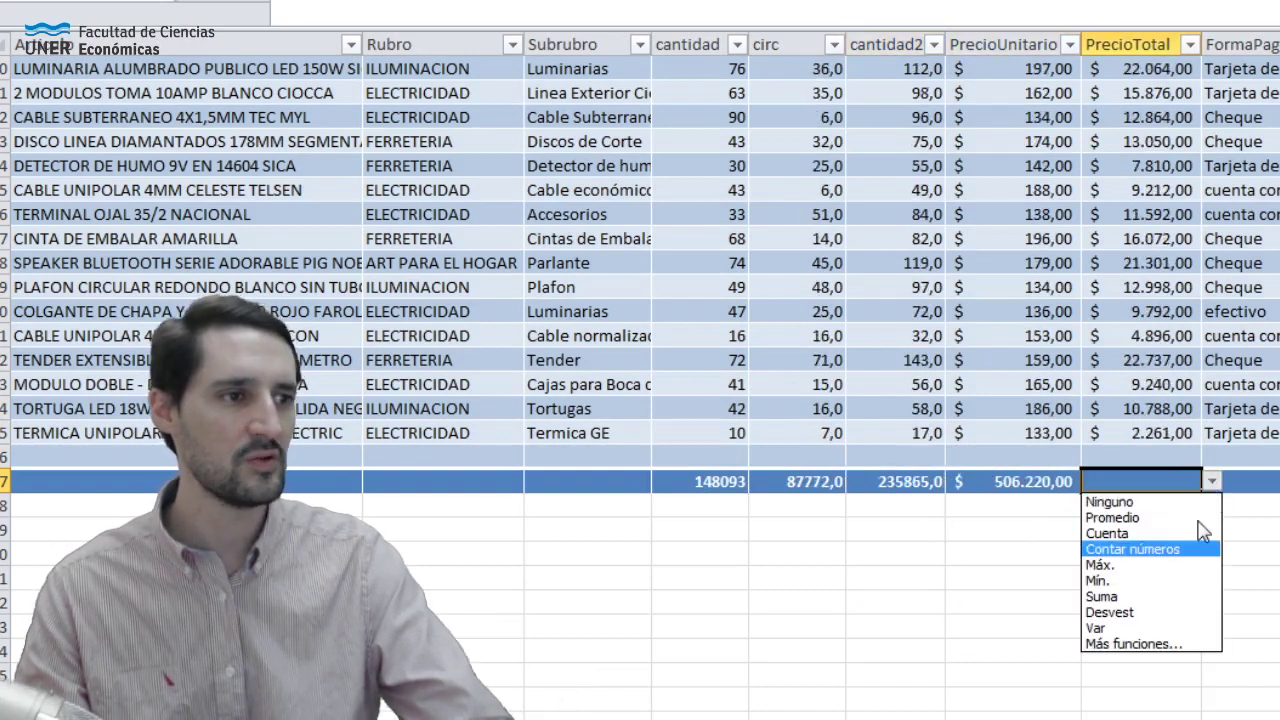
left_click(1163, 598)
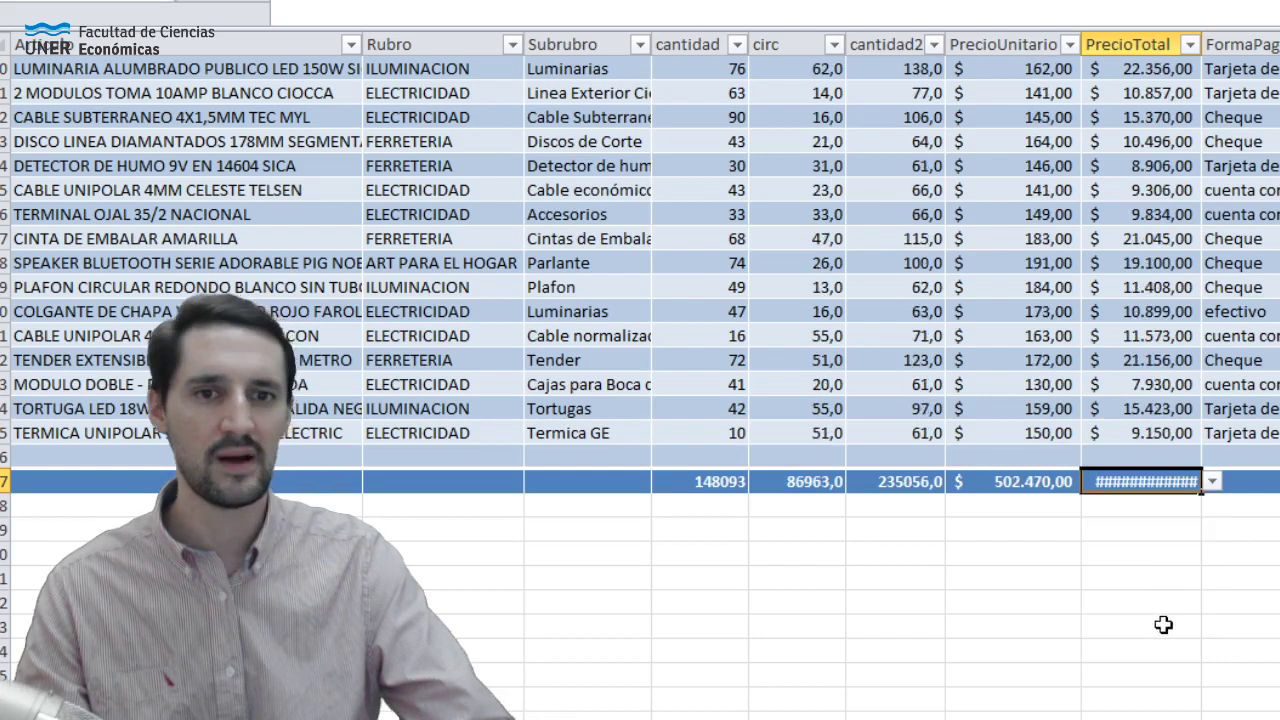
double_click(1205, 38)
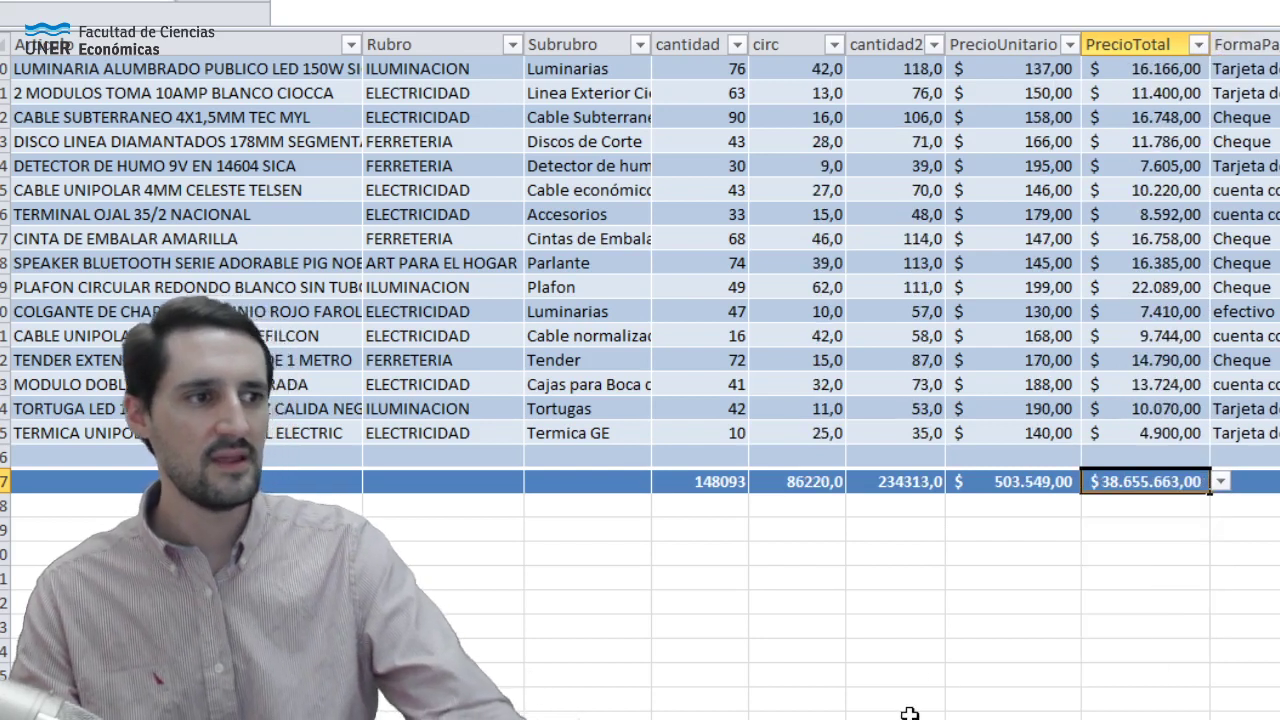